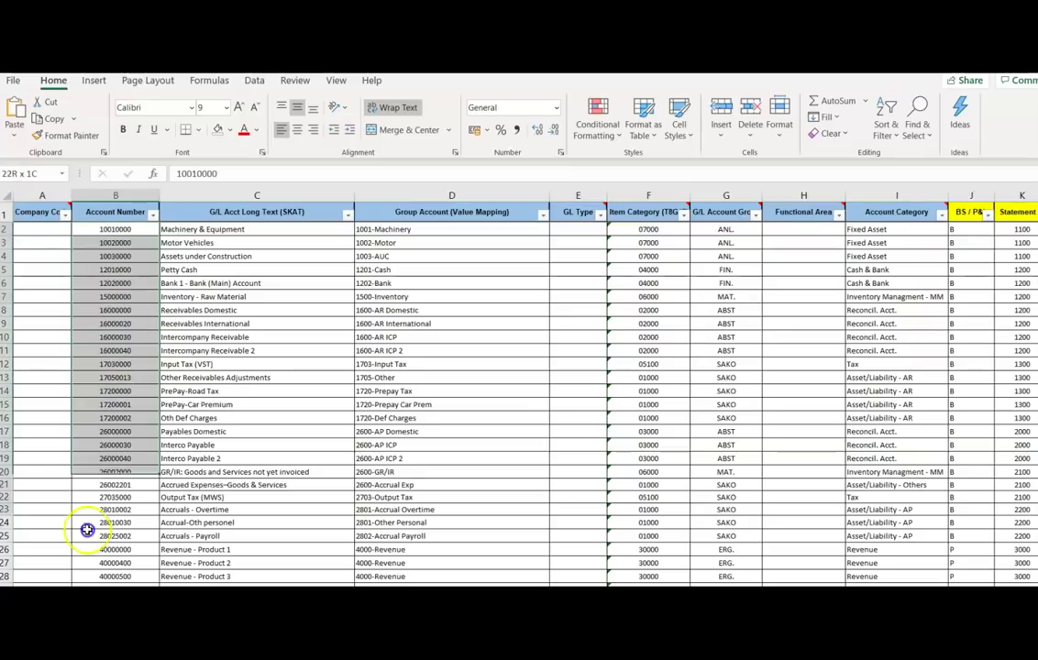
Step: Examine the G/L account long texts, account numbers and their group account value mappings in the chart of accounts
drag(241, 229, 223, 516)
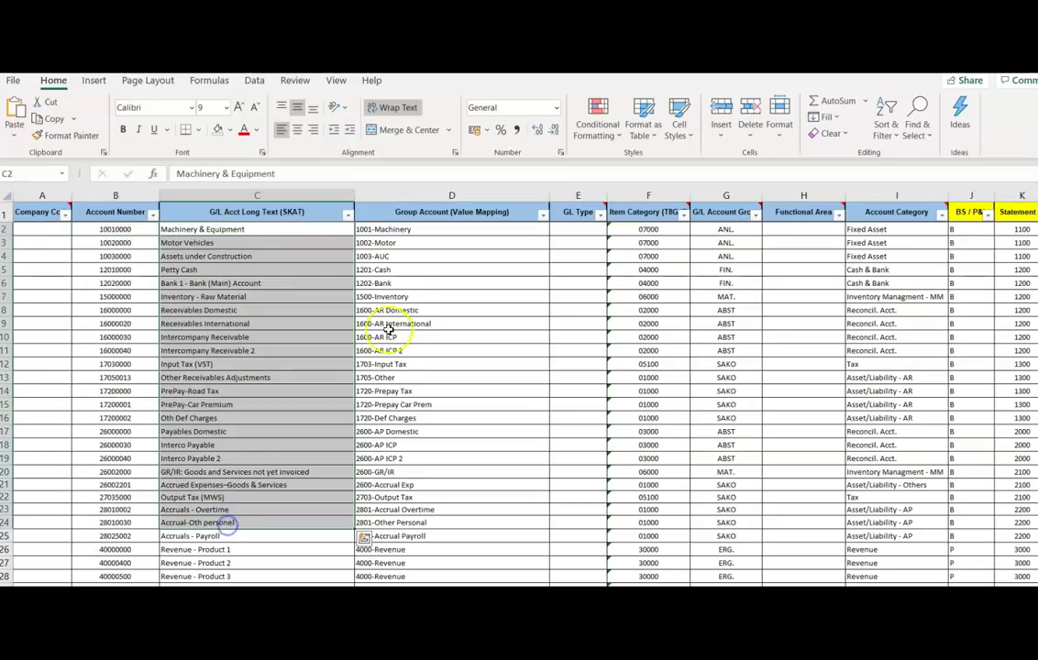
click(440, 230)
drag(439, 231, 418, 404)
click(428, 256)
drag(404, 228, 415, 498)
drag(405, 228, 399, 504)
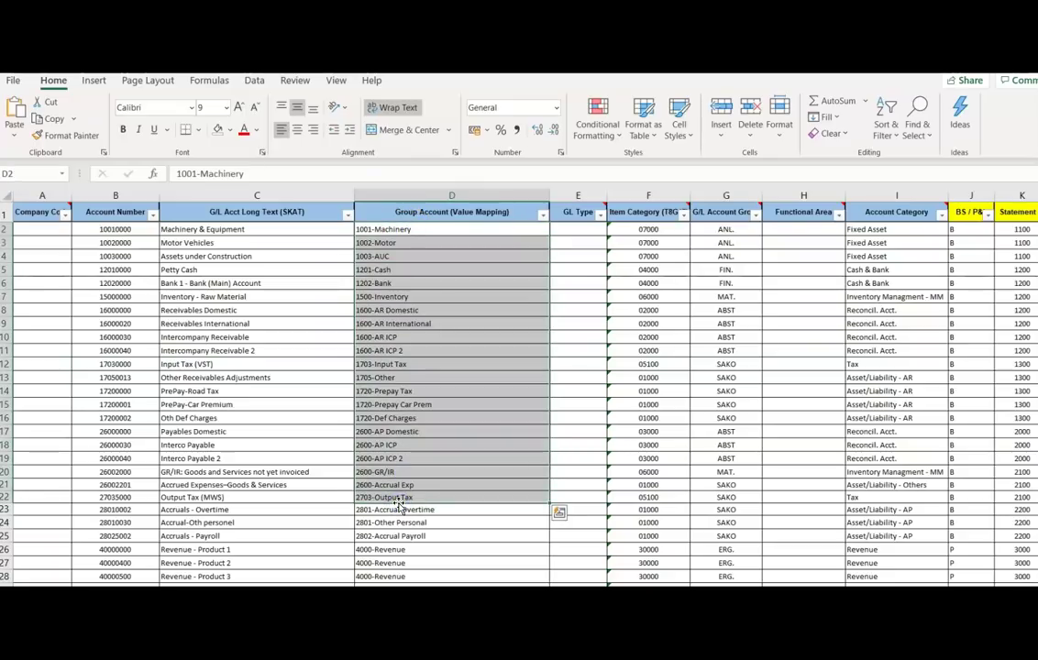
drag(408, 228, 432, 576)
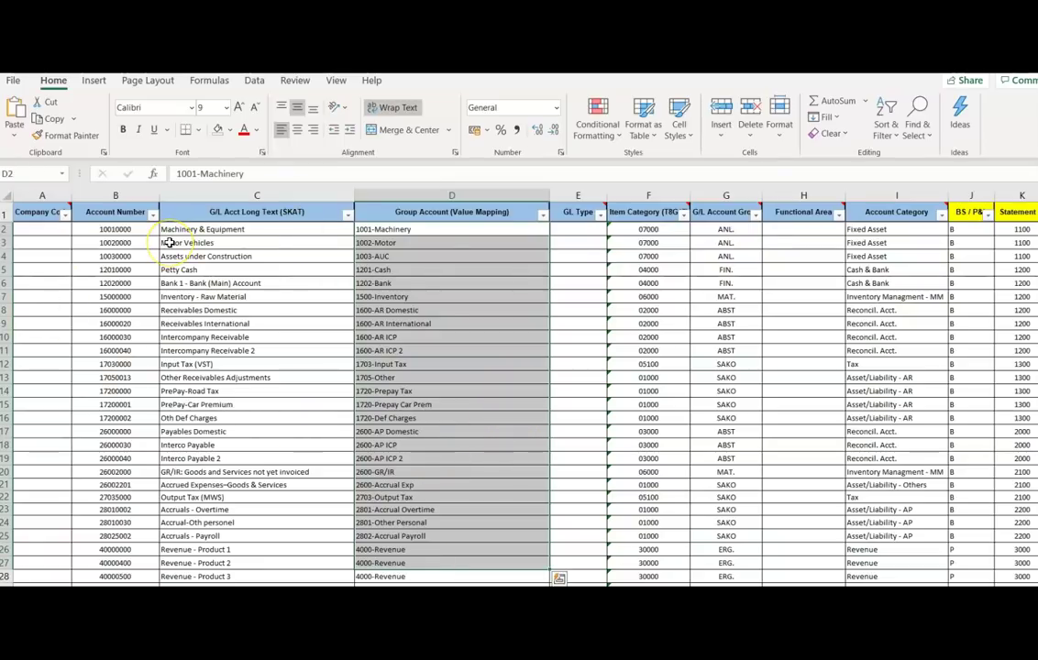
drag(114, 228, 92, 360)
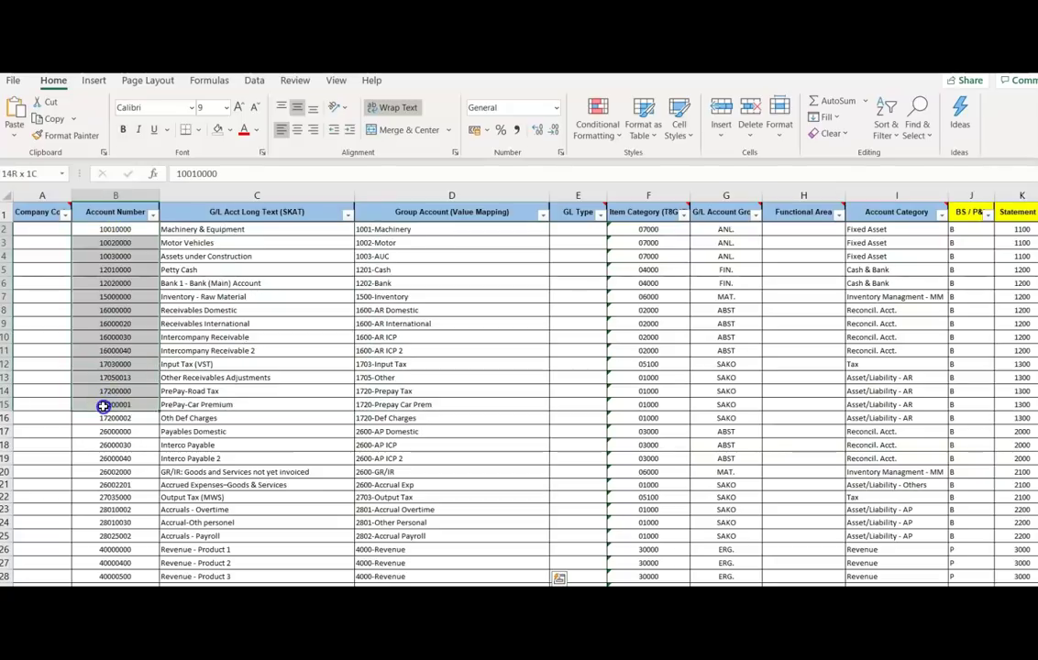
click(397, 228)
drag(397, 228, 384, 419)
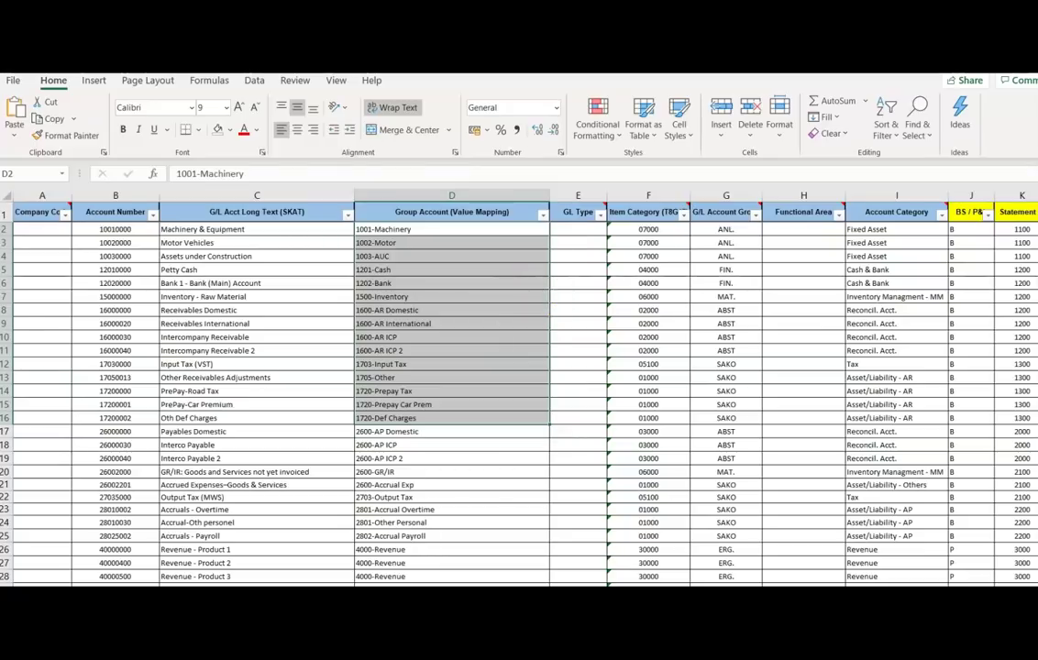
Step: Switch to the sheet with the Account Description column and compare its account numbers and descriptions with the group account mappings
click(462, 601)
click(450, 578)
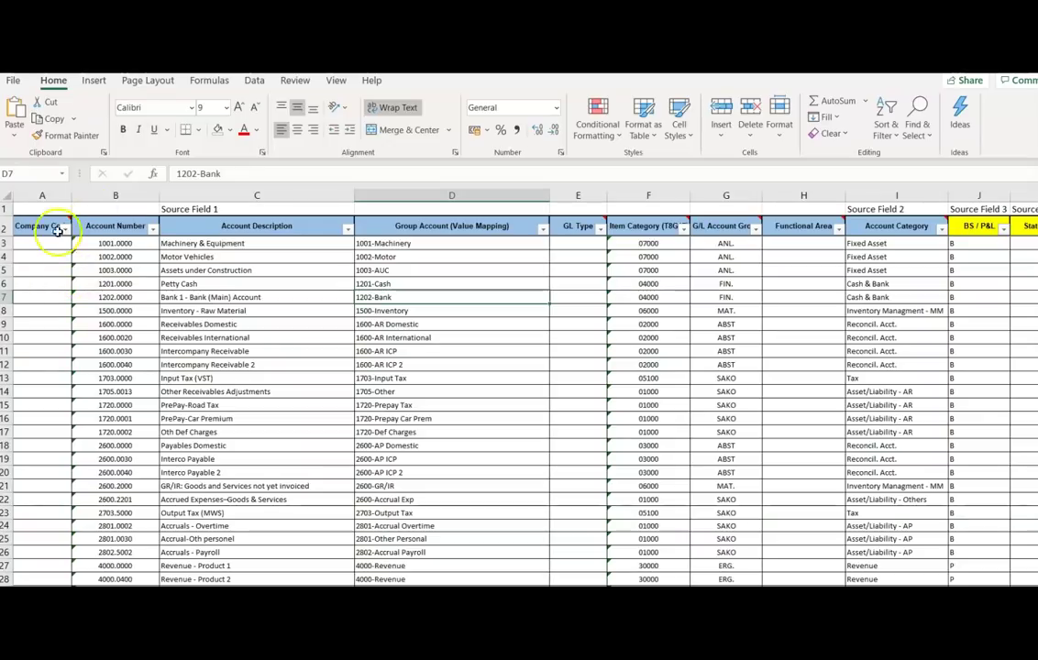
drag(120, 242, 104, 518)
drag(401, 244, 405, 481)
click(128, 245)
drag(197, 243, 213, 489)
drag(112, 243, 289, 471)
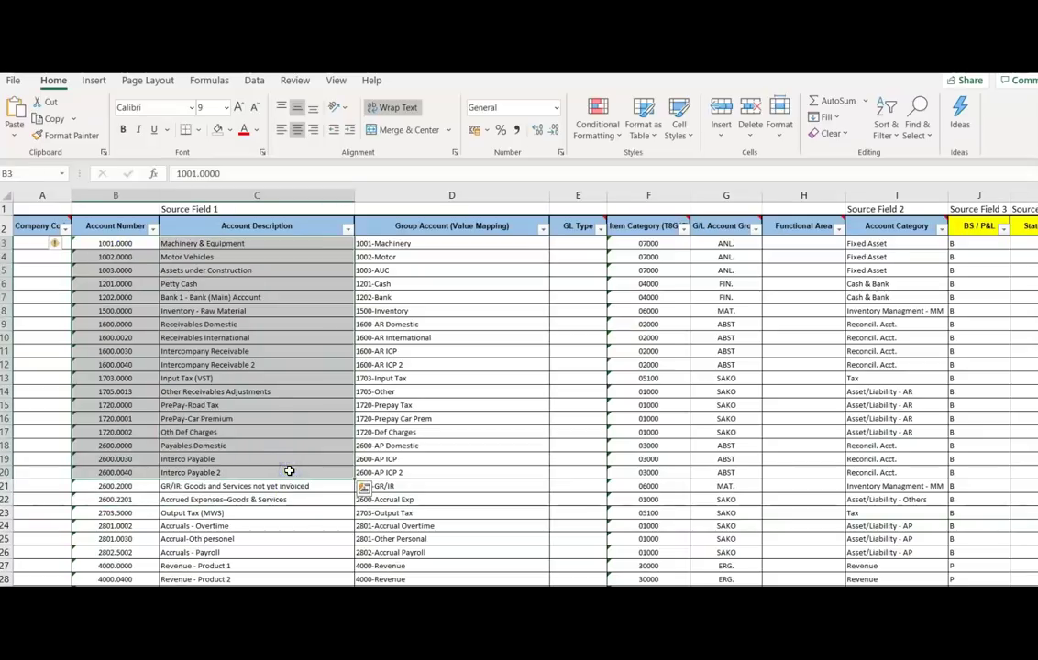
drag(119, 246, 139, 447)
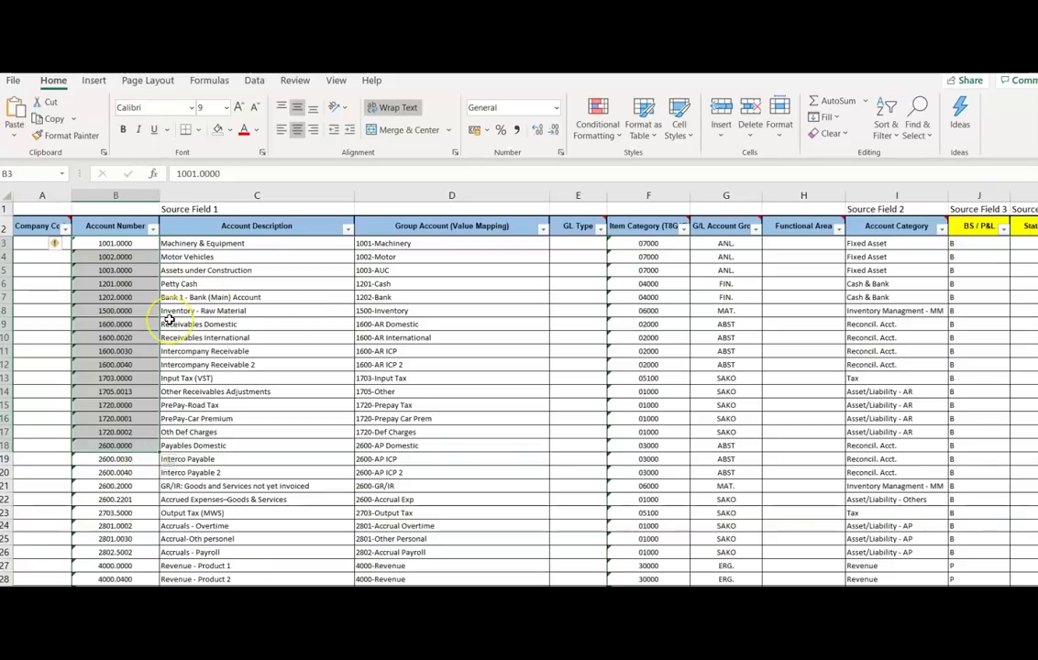
click(96, 246)
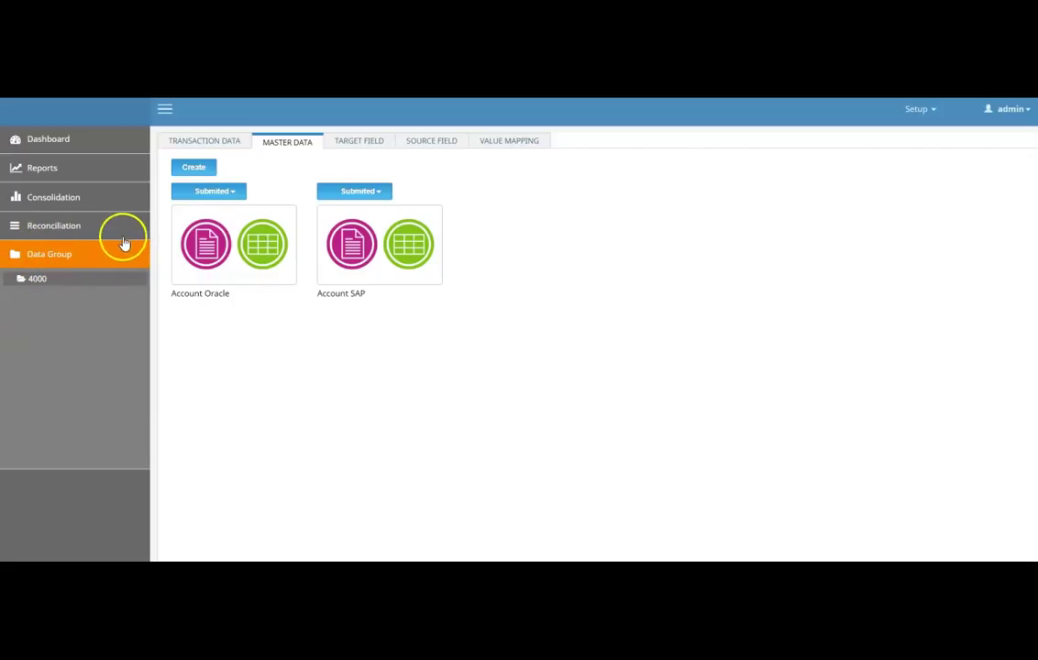
Step: Review the Account Oracle and Account SAP master data tables of data group 4000 in the consolidation web application
click(205, 144)
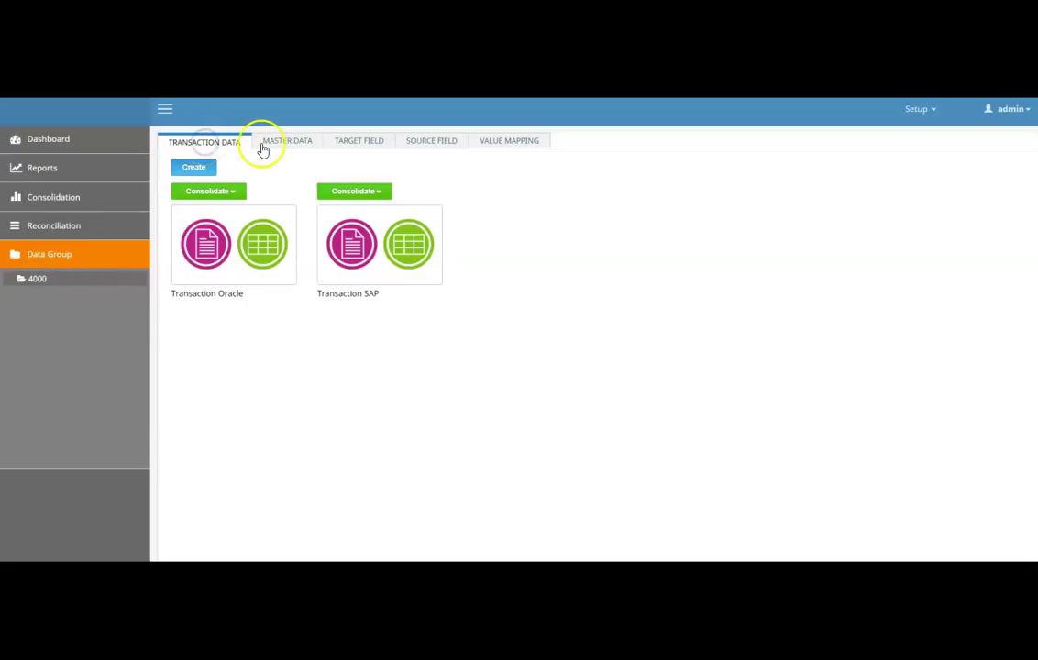
click(300, 141)
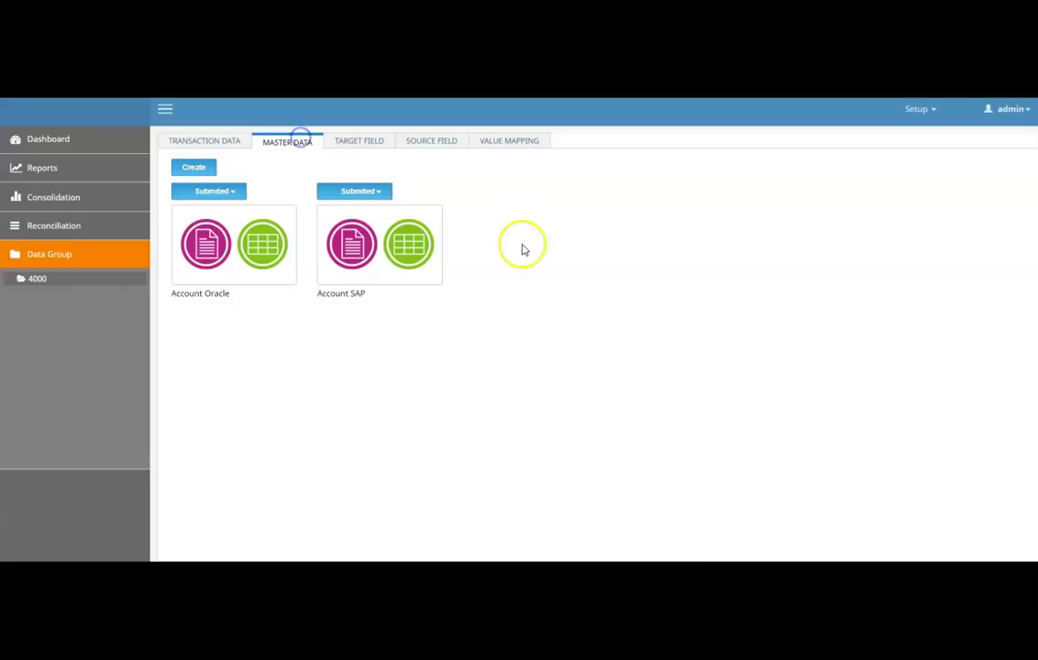
click(247, 242)
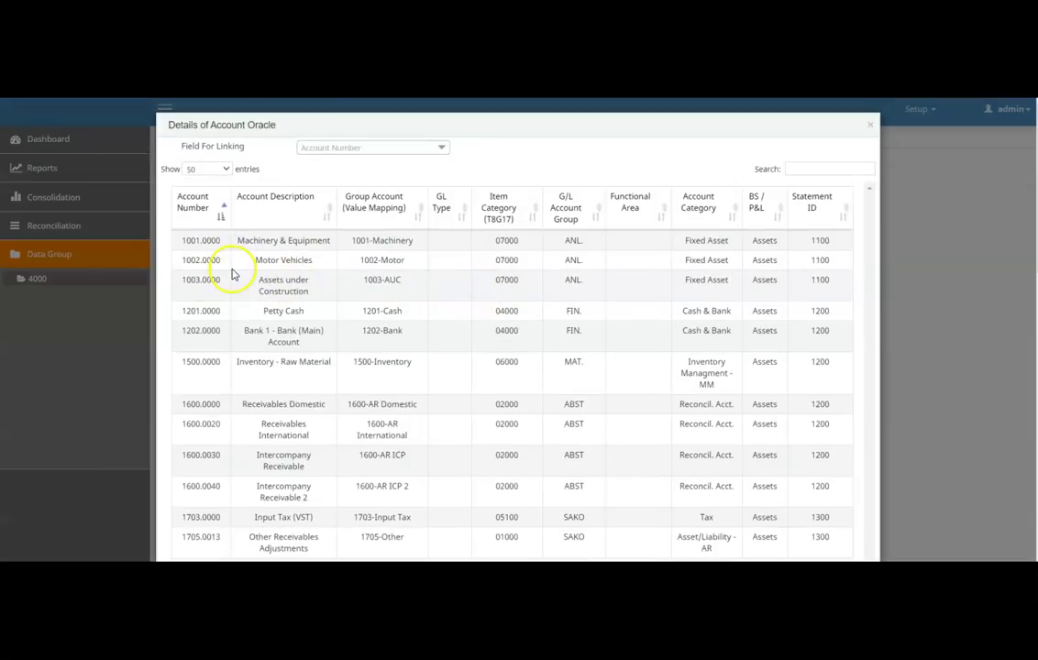
scroll(307, 310, down, 2)
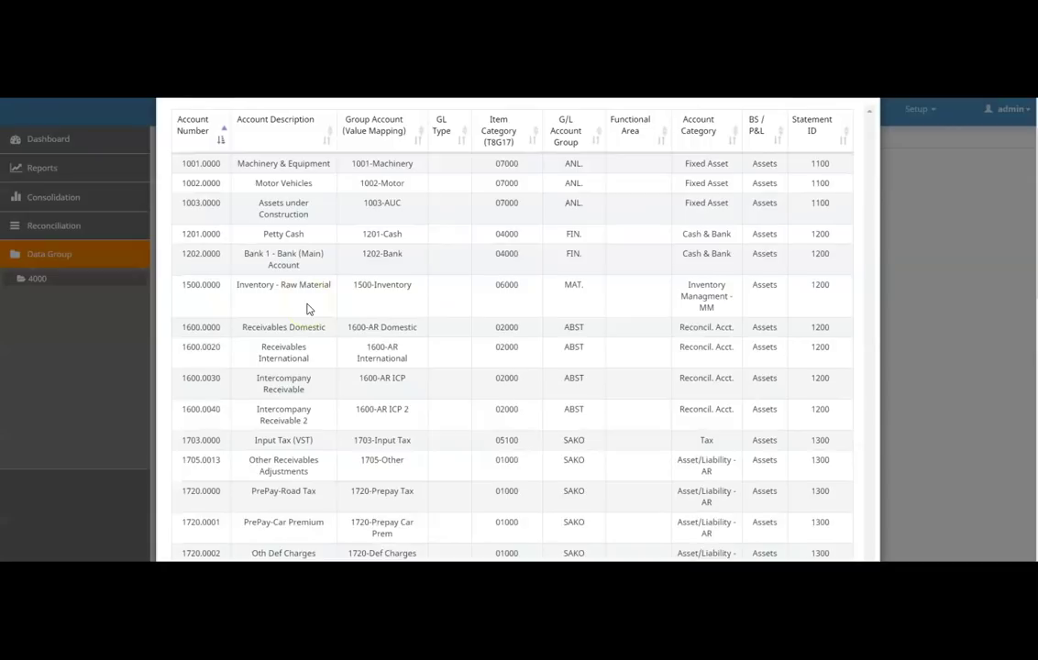
scroll(307, 310, up, 2)
scroll(303, 247, down, 3)
scroll(326, 272, up, 3)
click(867, 127)
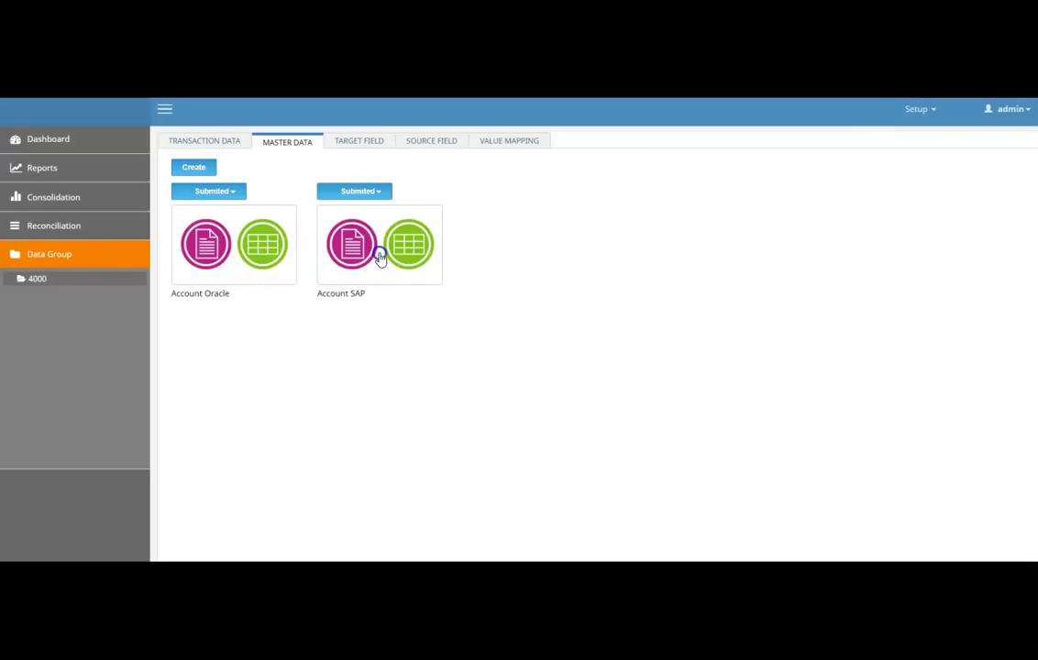
click(380, 259)
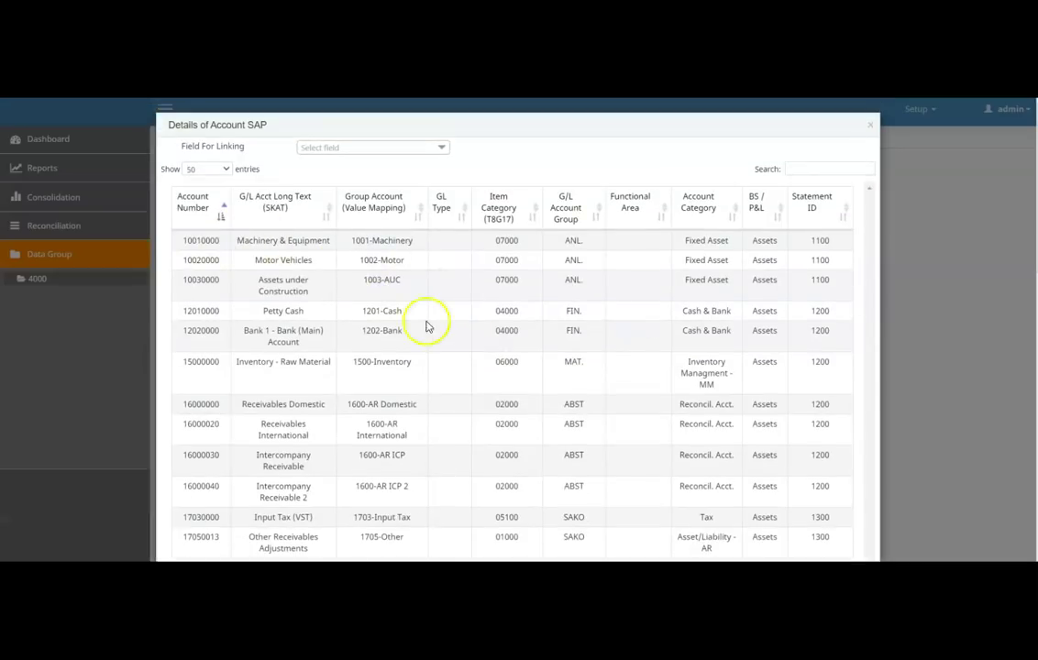
click(869, 126)
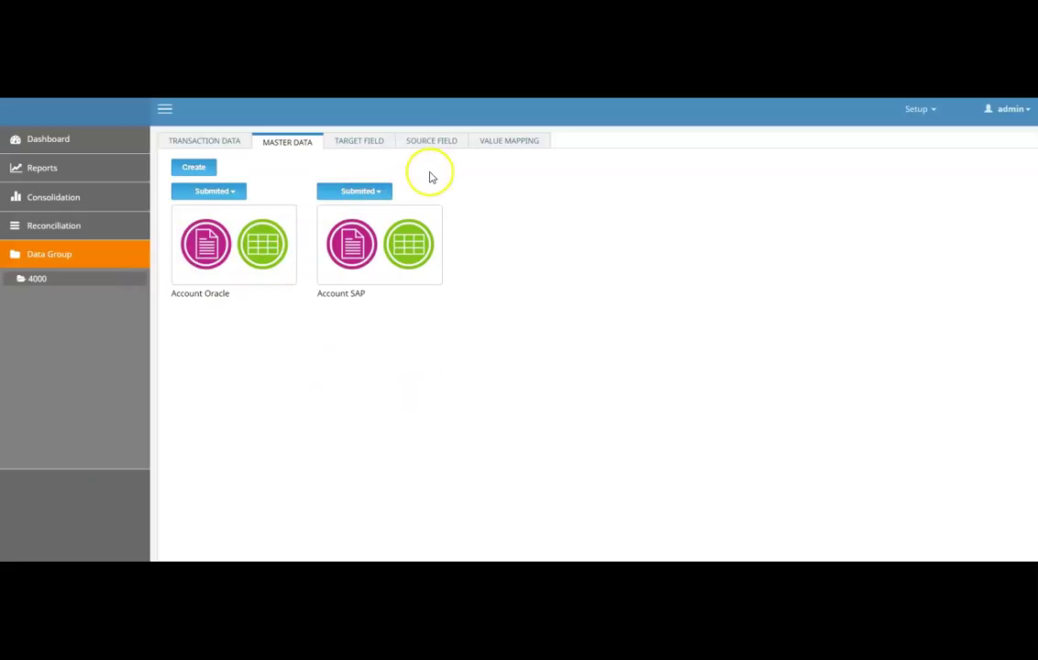
Step: Examine the target field mapping of Console System, including its field names, descriptions and field types, and close it
click(370, 149)
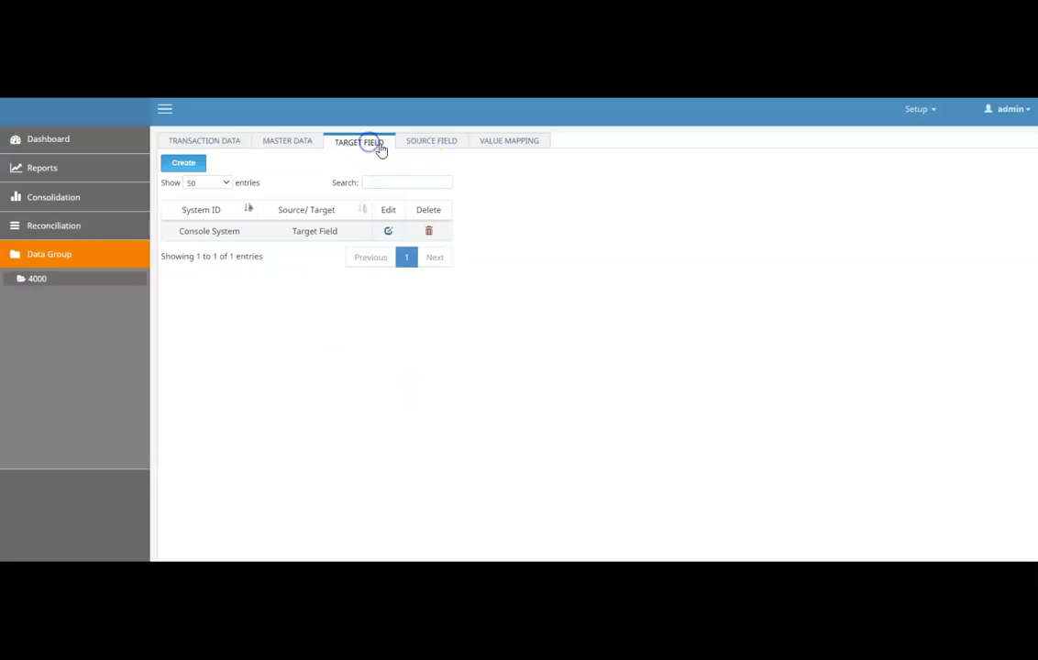
click(391, 232)
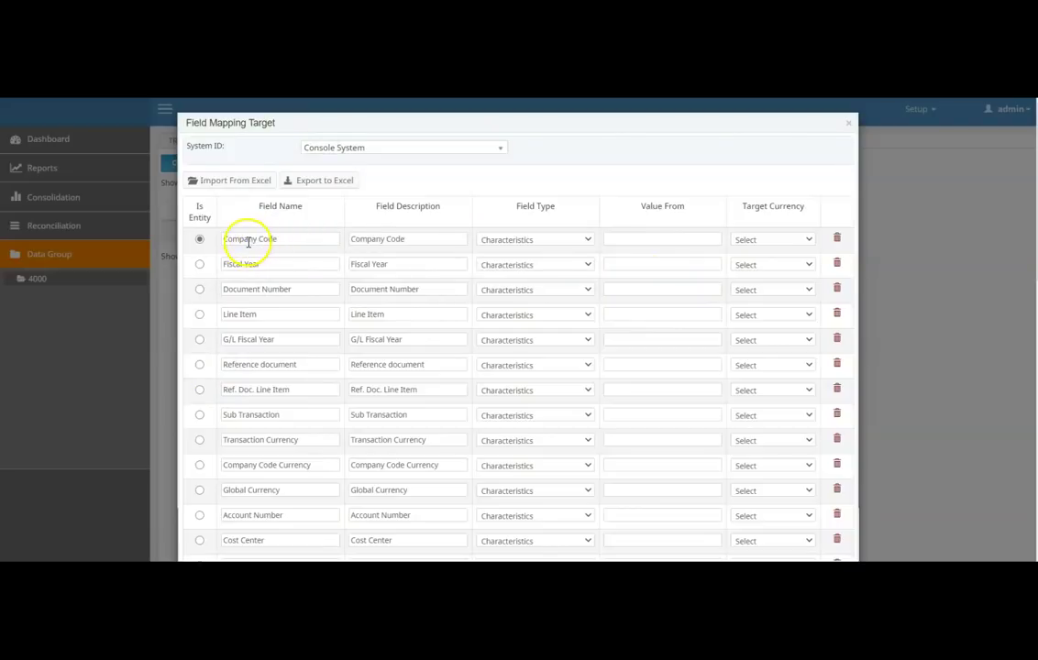
drag(277, 241, 251, 239)
drag(286, 290, 258, 290)
drag(275, 339, 220, 341)
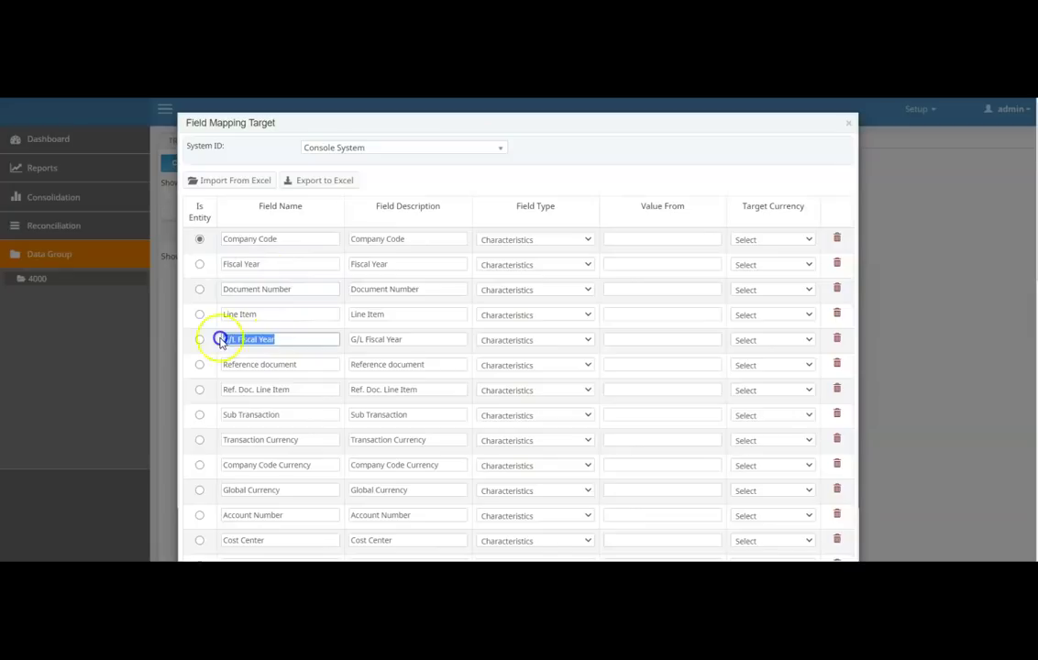
scroll(304, 492, down, 3)
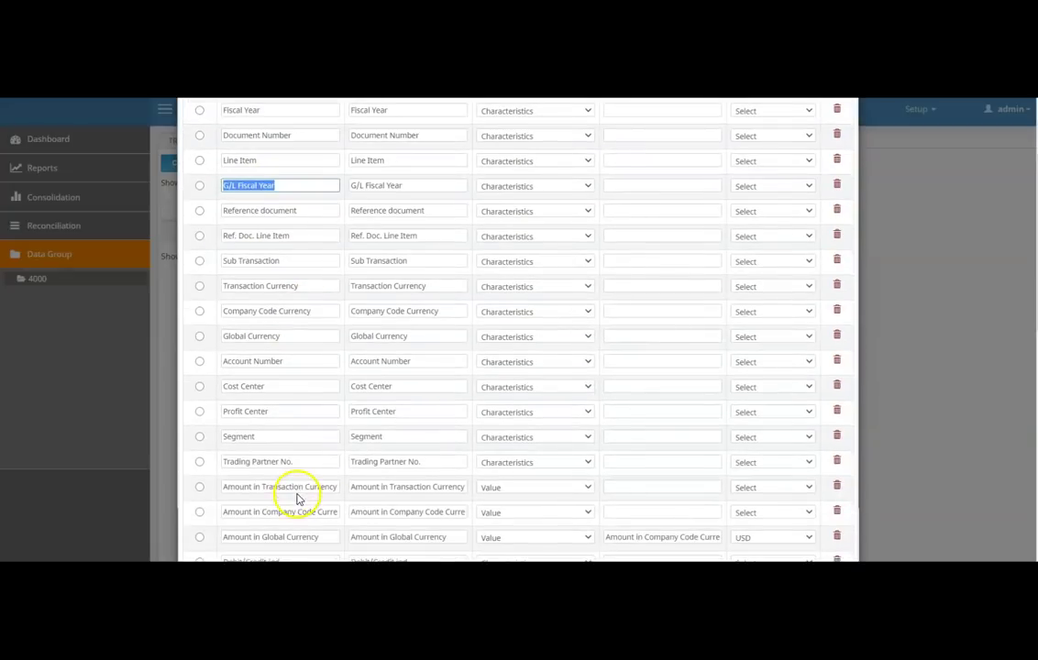
drag(267, 411, 225, 411)
scroll(288, 404, up, 1)
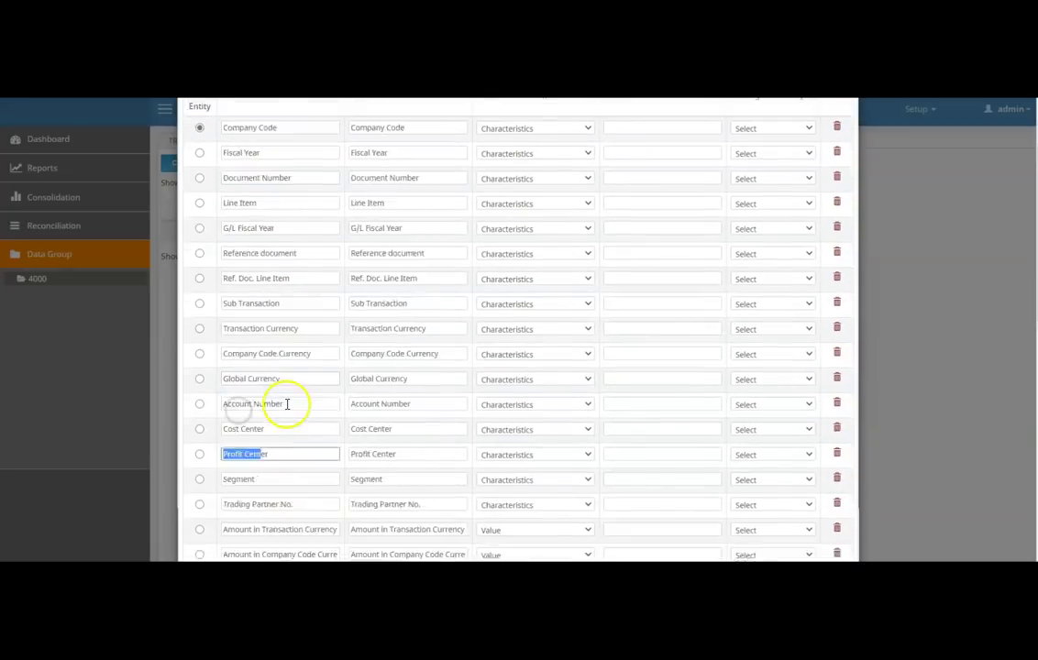
scroll(287, 404, up, 3)
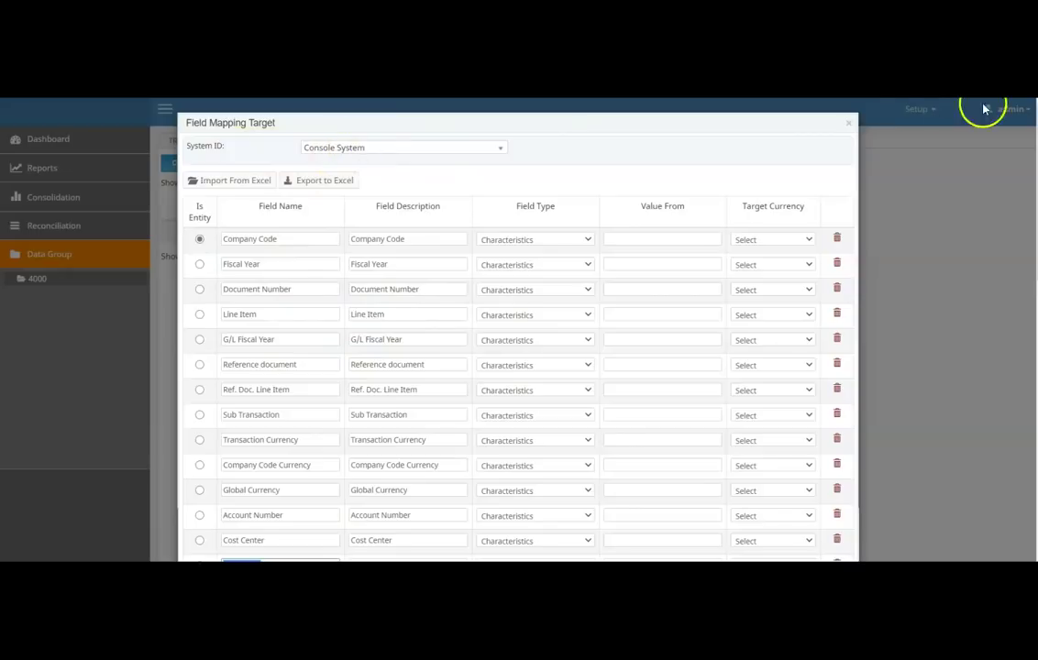
click(851, 123)
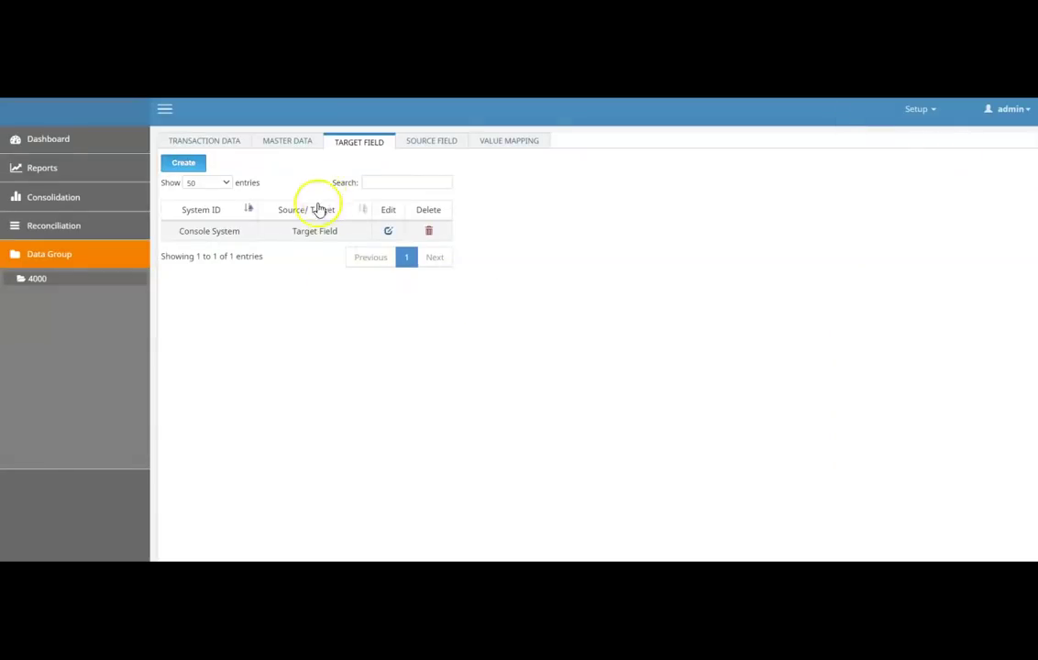
Step: Examine how the Oracle source system's fields map to group fields such as Company Code, and close the mapping
click(439, 148)
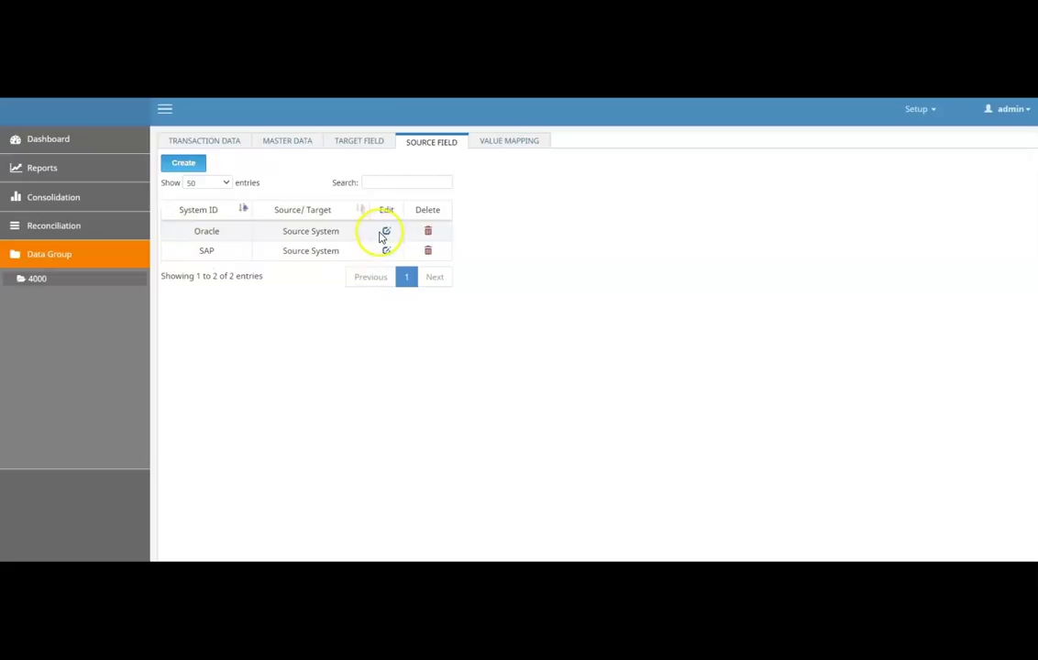
click(387, 231)
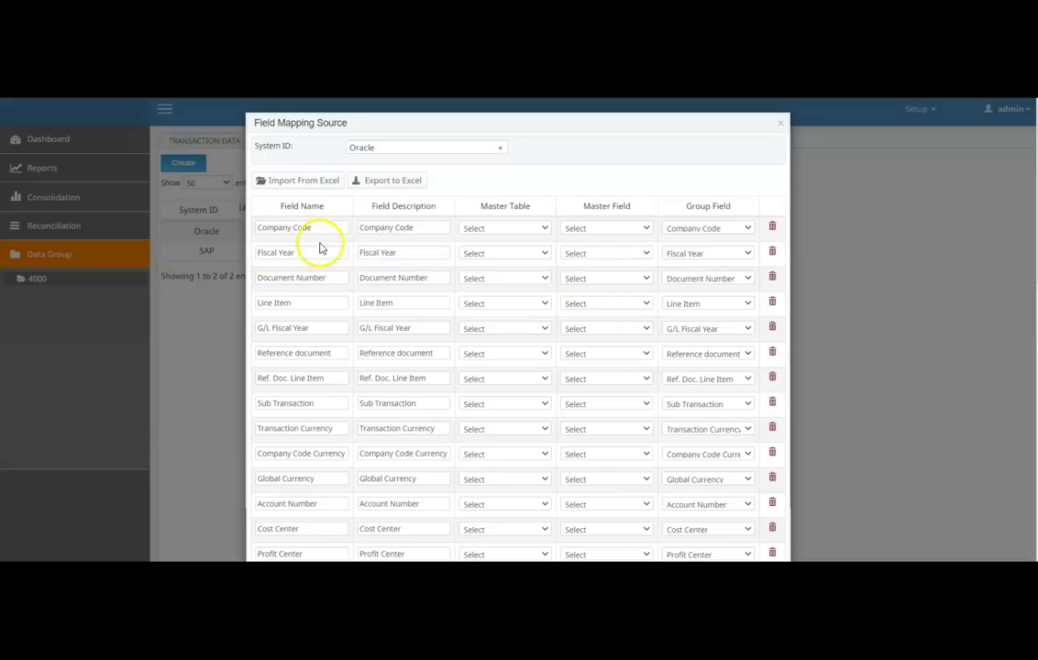
click(718, 229)
click(718, 230)
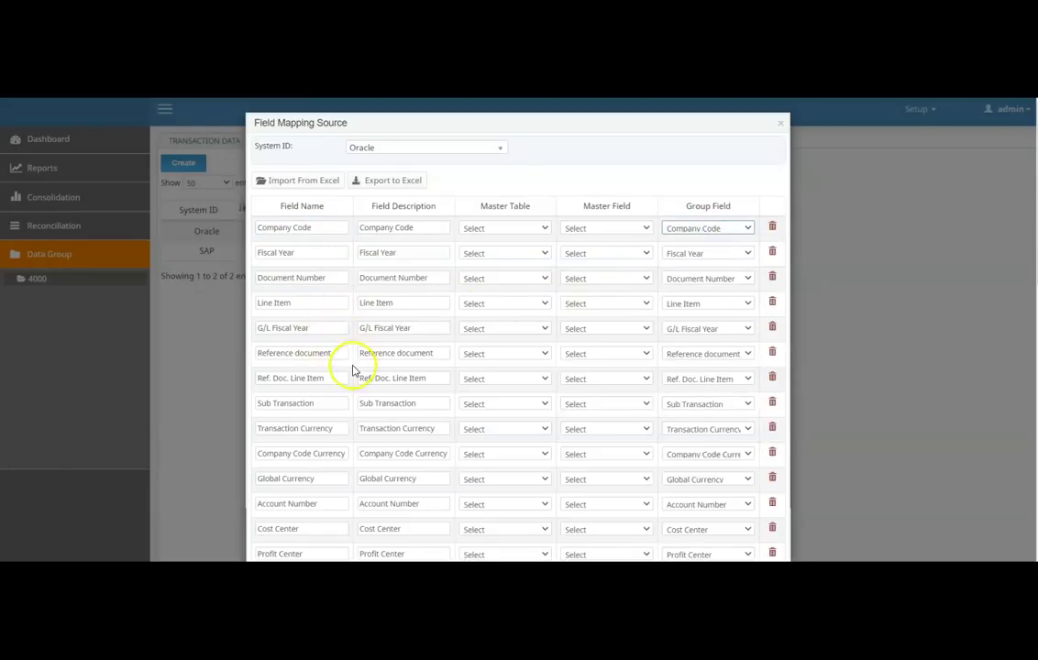
drag(328, 354, 265, 353)
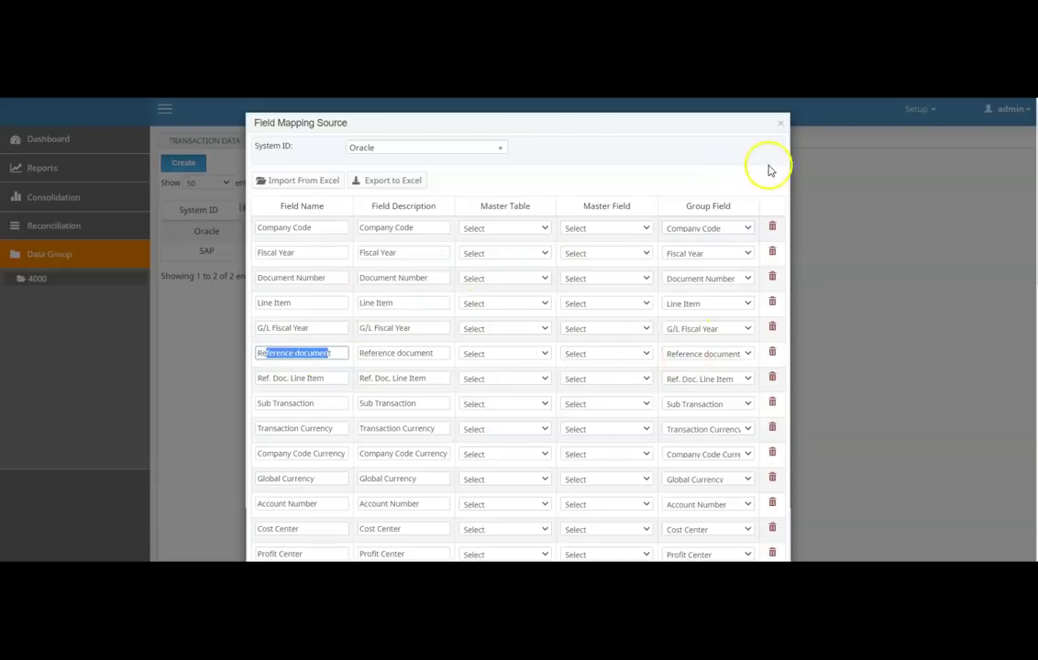
click(780, 124)
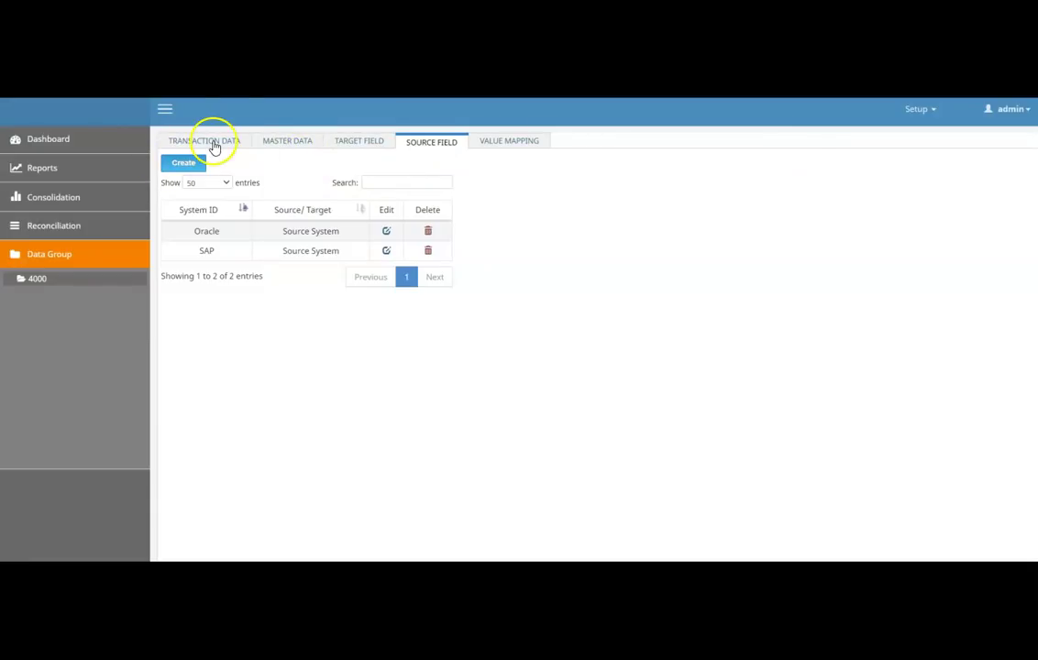
click(386, 231)
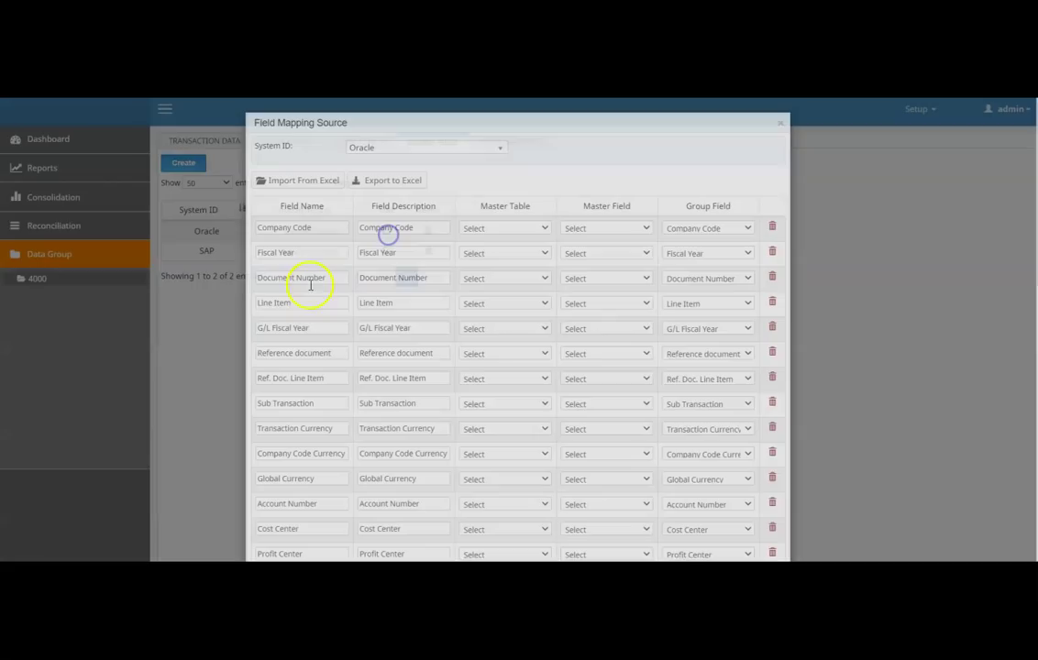
click(781, 123)
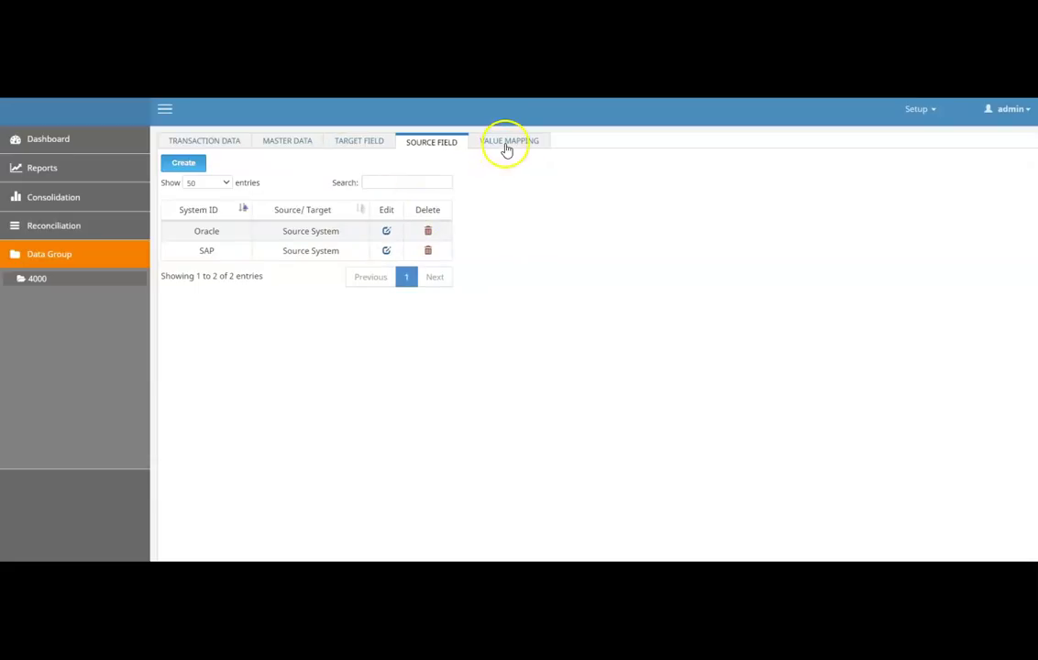
Step: View the Oracle Value mapping details and compare source account numbers 1001.0000 and 1201.0000 with their target values
click(477, 142)
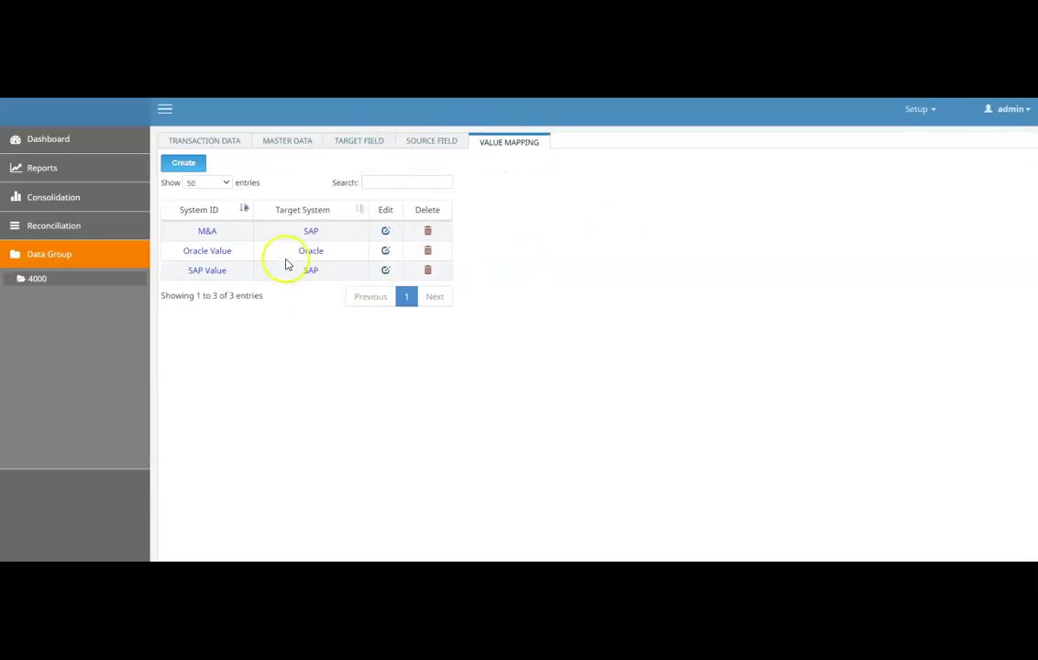
click(386, 251)
click(760, 322)
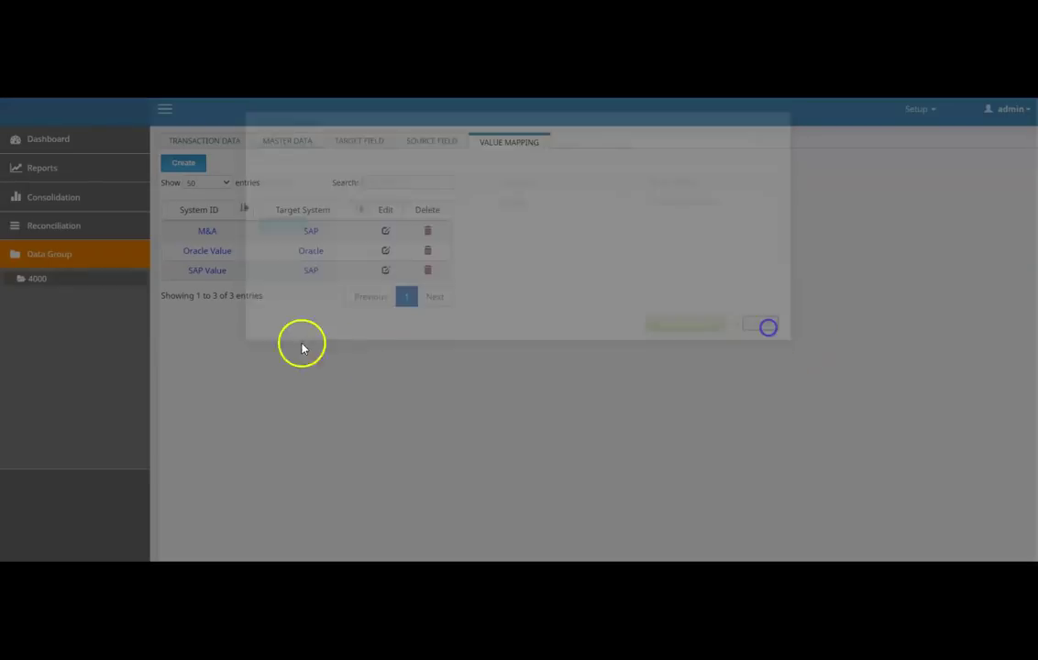
click(311, 250)
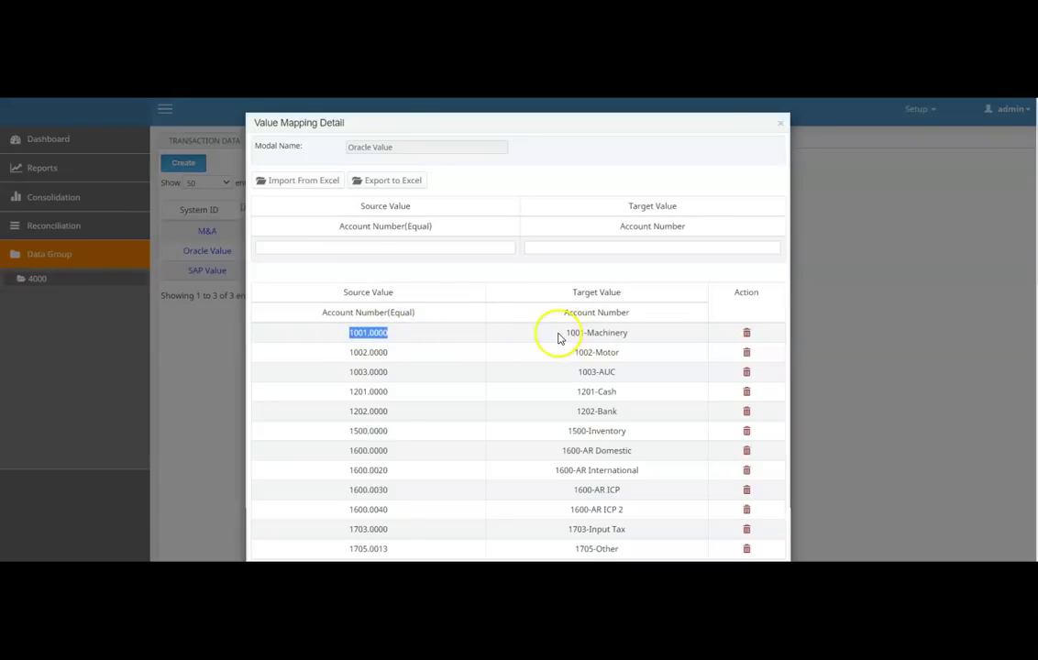
drag(564, 333, 606, 333)
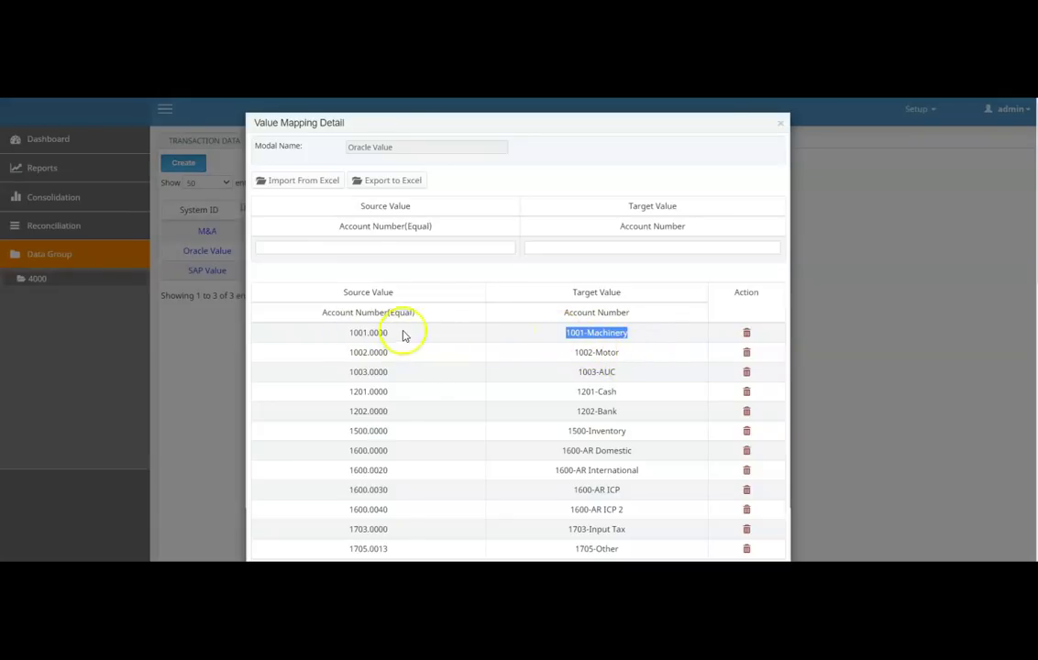
drag(384, 392, 332, 394)
drag(588, 387, 623, 396)
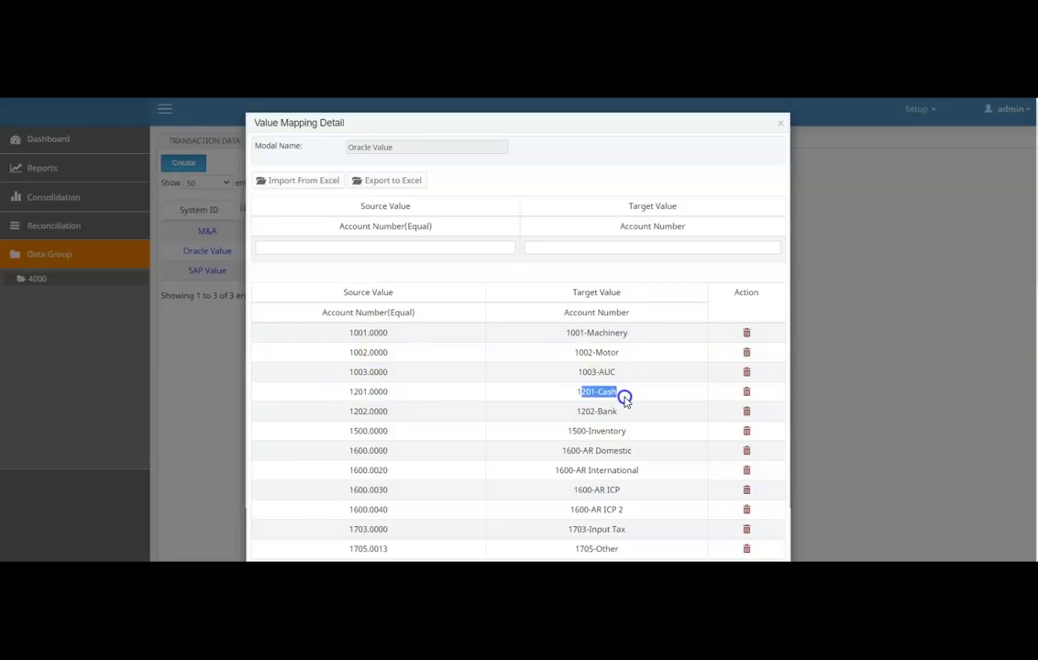
Step: Examine the Oracle Value mapping's source and target account numbers down through the expense accounts, and close the mapping
drag(493, 436, 364, 463)
click(356, 391)
drag(355, 392, 428, 443)
click(636, 467)
scroll(550, 461, down, 9)
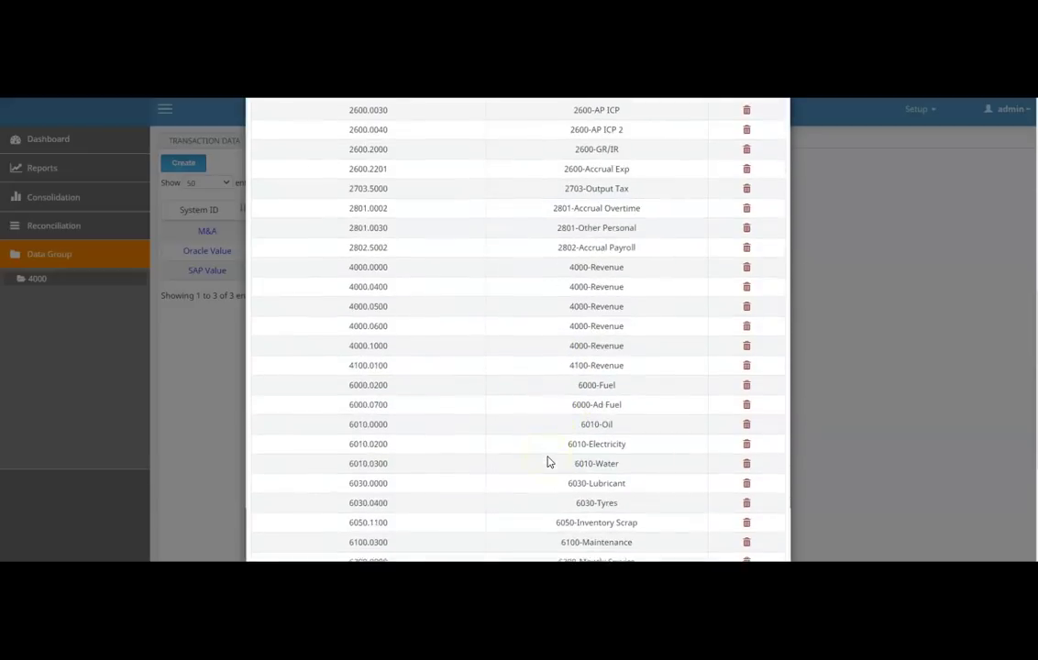
scroll(549, 461, up, 8)
scroll(549, 461, up, 1)
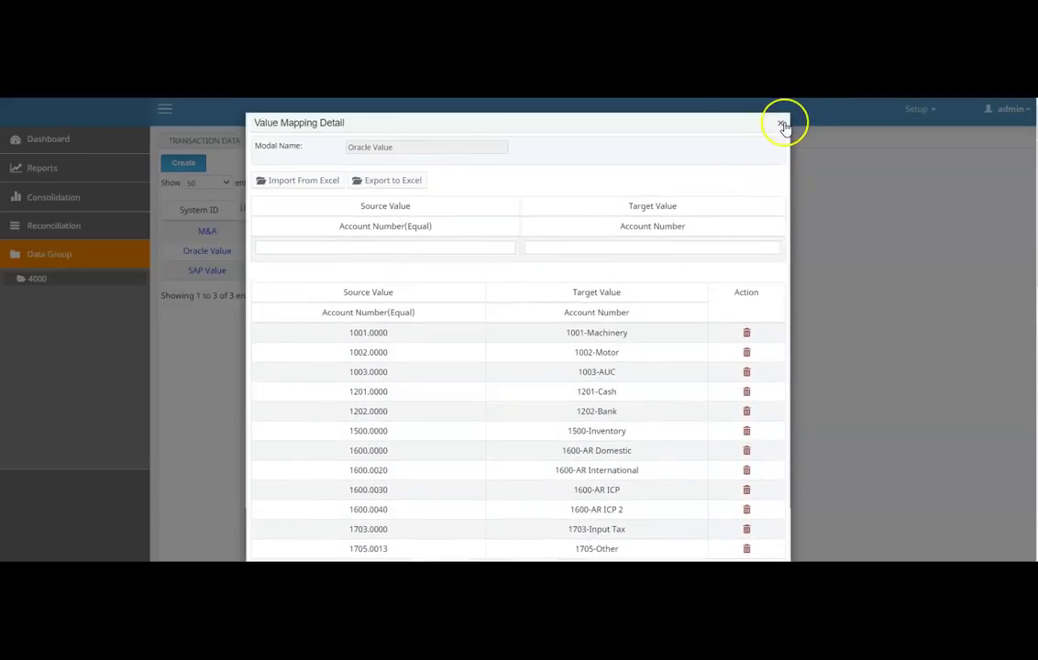
click(781, 124)
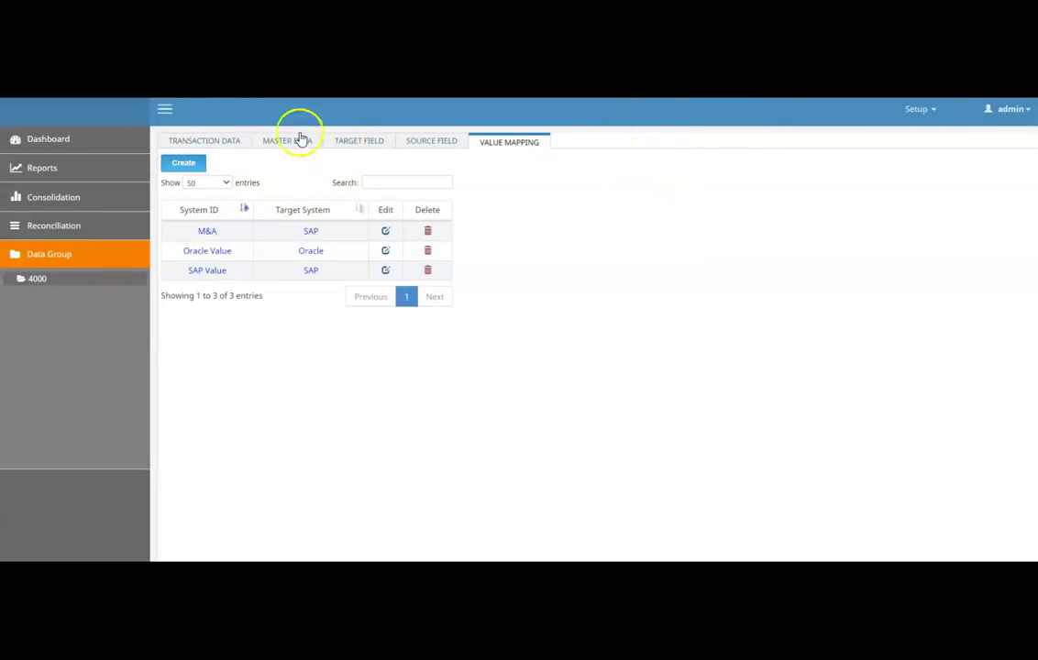
Step: View the Transaction SAP details in the transaction data, examine the Account Number and Profit Center columns, and close the details
click(229, 145)
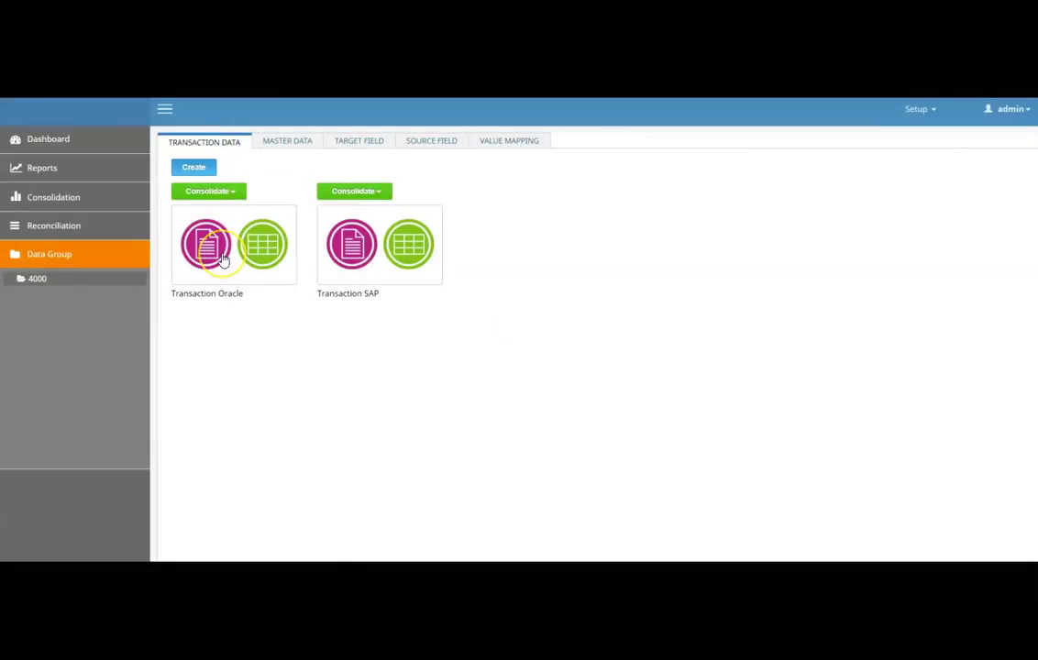
click(225, 257)
click(364, 257)
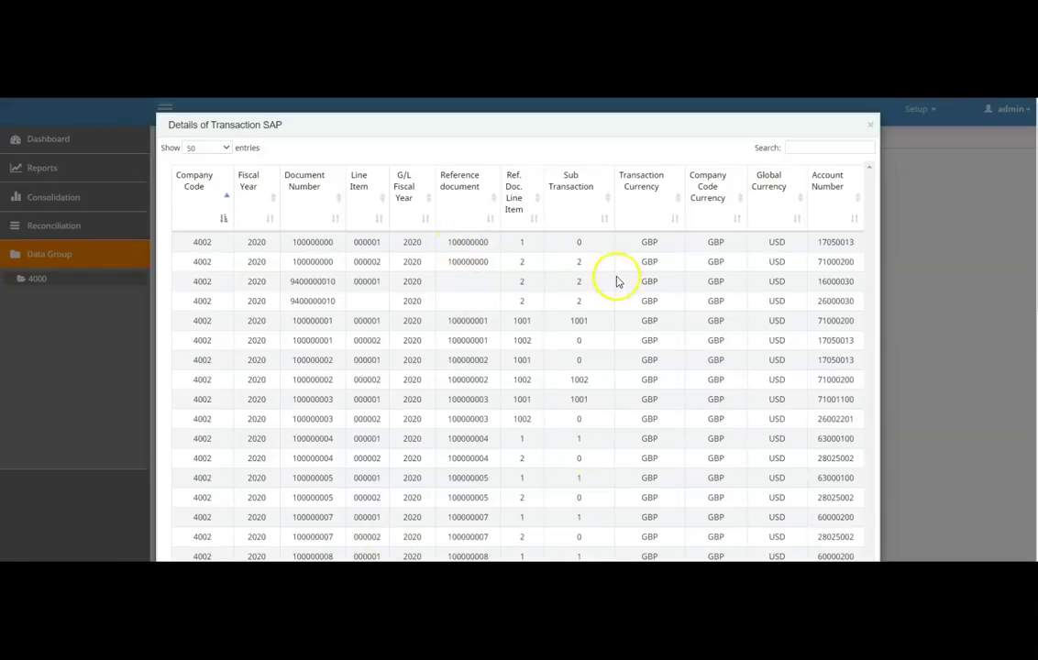
drag(830, 244, 862, 241)
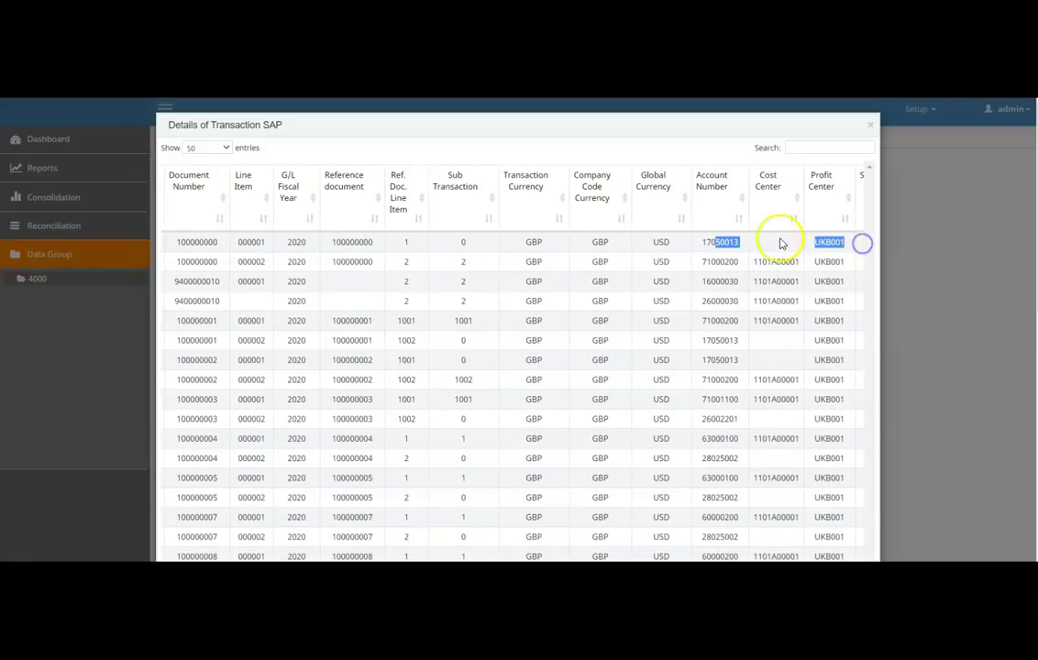
click(871, 124)
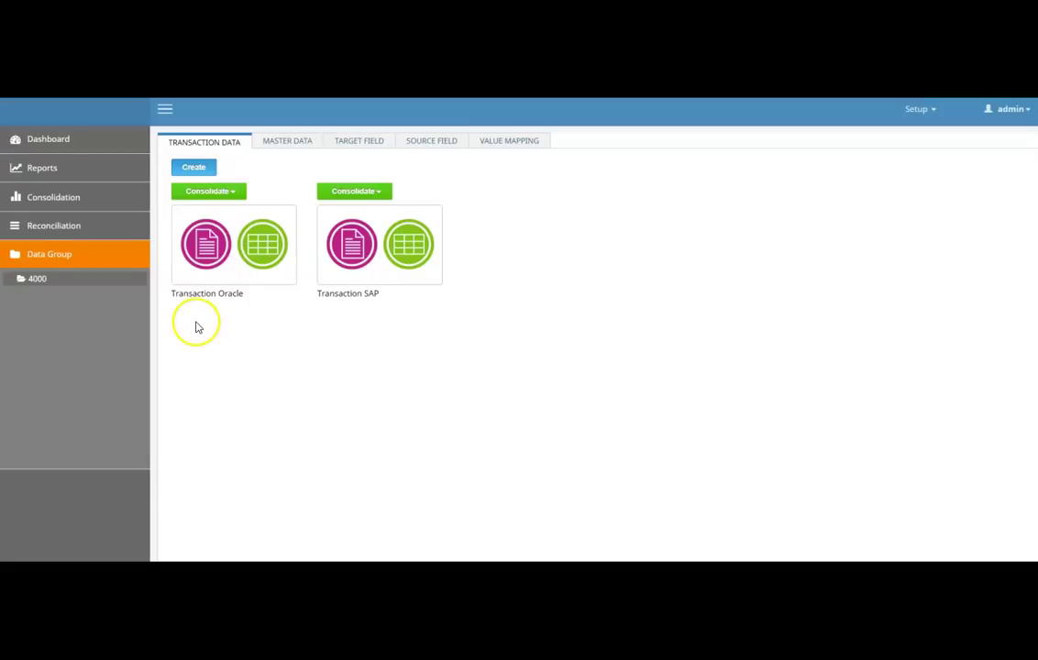
Step: Open the consolidation of group 4000 and review the account amounts by company code
click(72, 207)
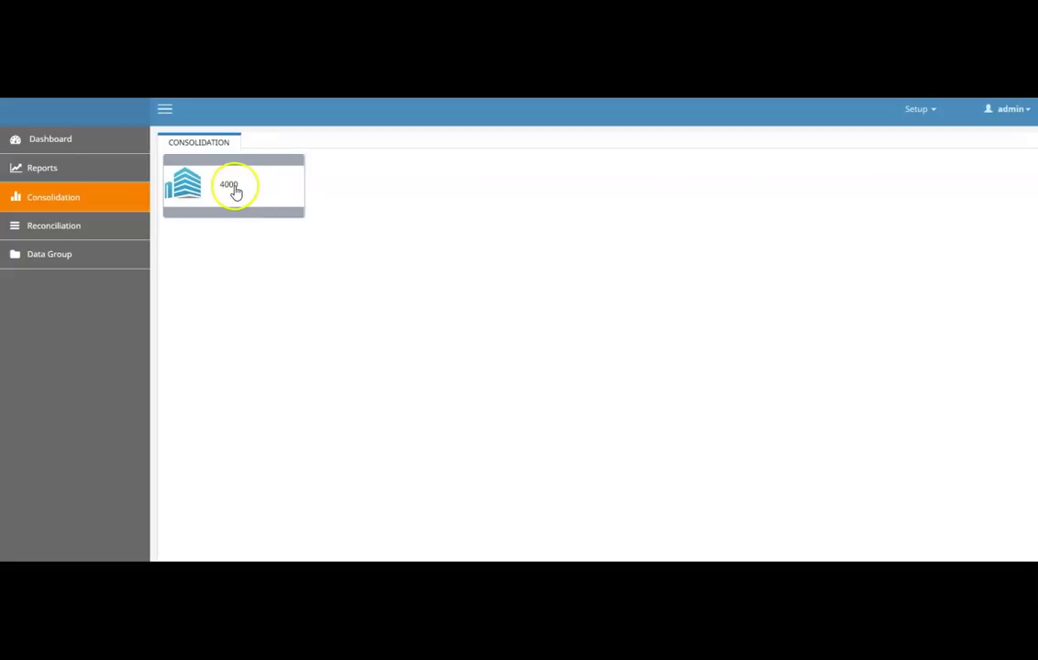
click(234, 188)
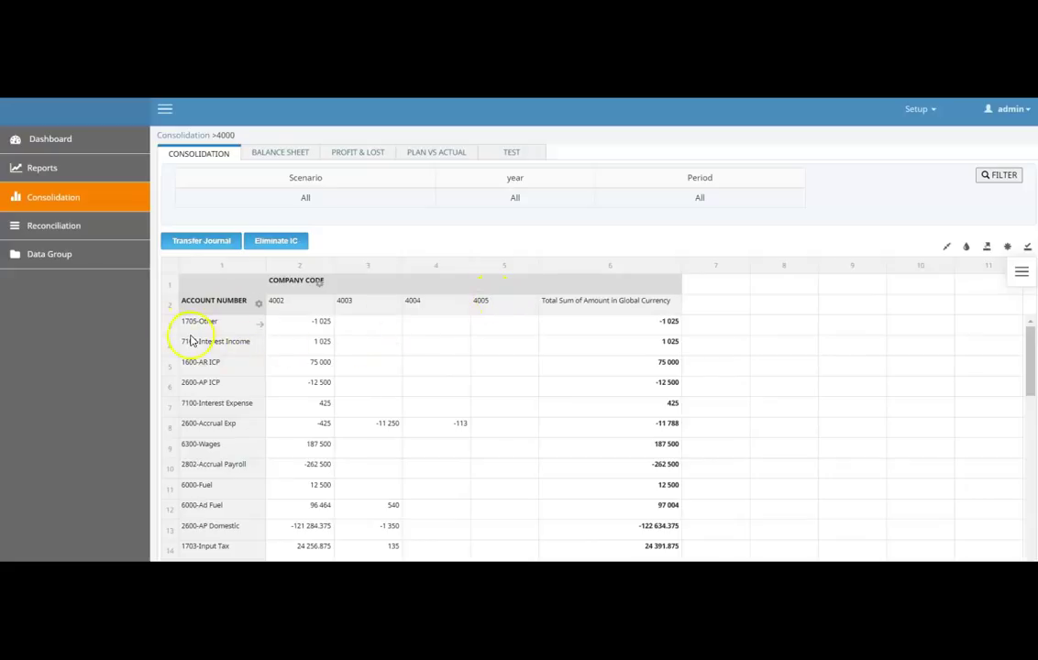
scroll(219, 394, down, 10)
scroll(215, 412, up, 5)
scroll(215, 413, up, 5)
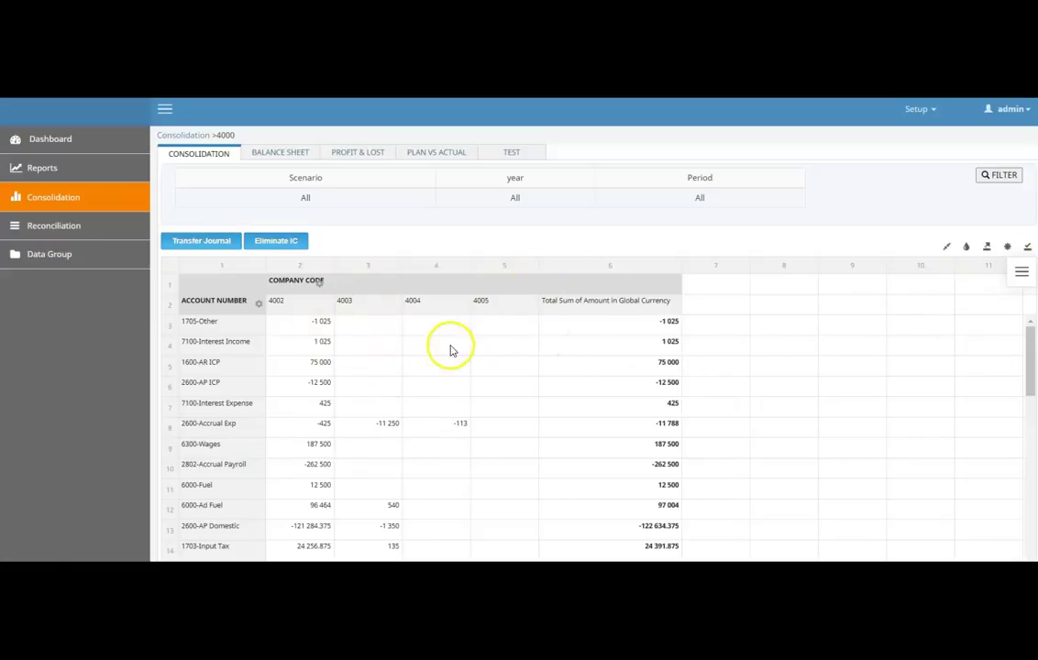
Step: Add Amount in Transaction Currency to the pivot's values and compare it with the global currency amounts
click(1022, 272)
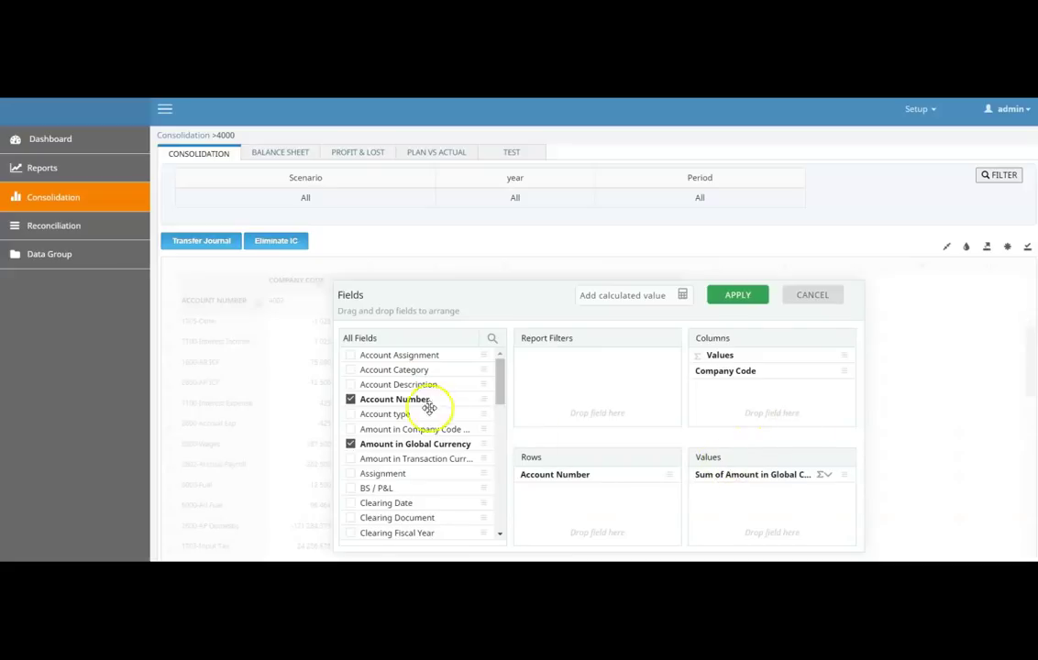
drag(424, 461, 771, 493)
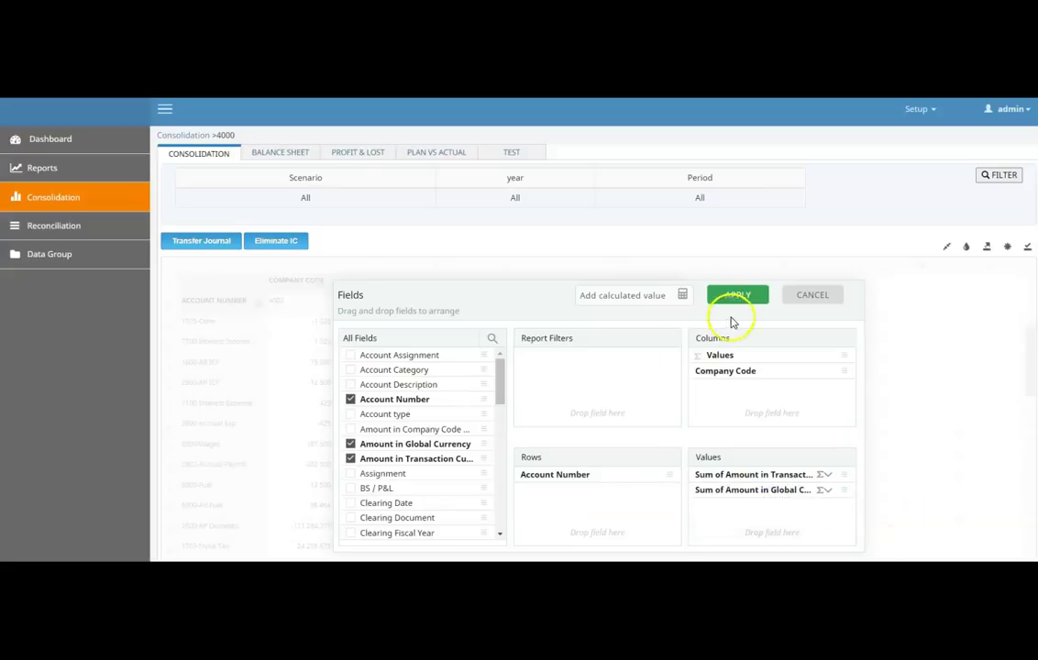
click(739, 297)
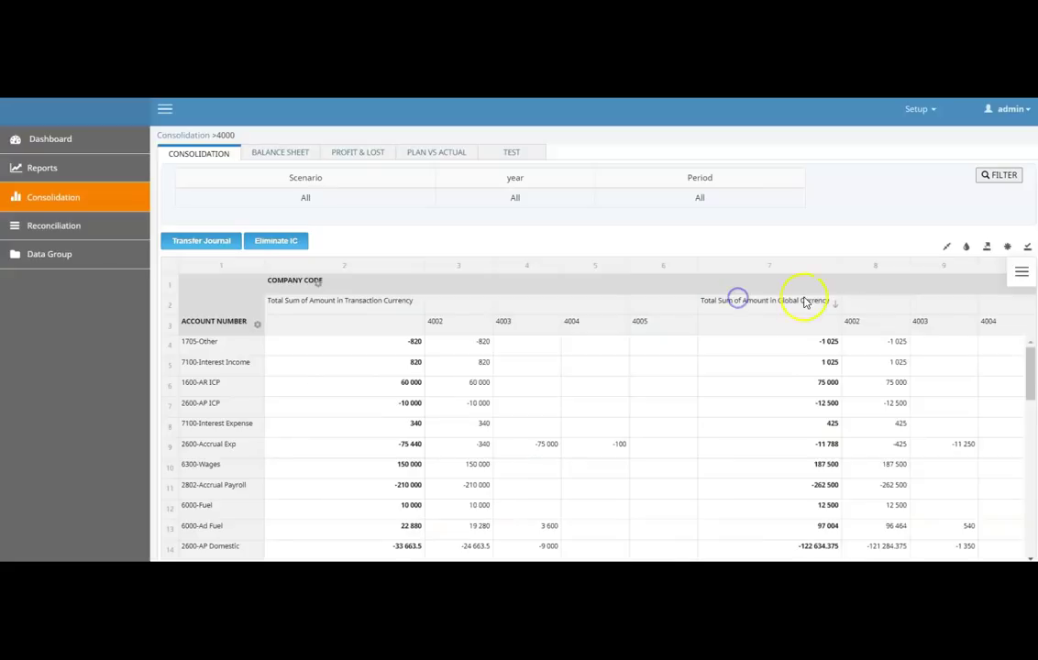
scroll(568, 354, down, 1)
scroll(567, 359, down, 1)
scroll(828, 360, up, 2)
scroll(860, 448, down, 1)
scroll(862, 442, up, 1)
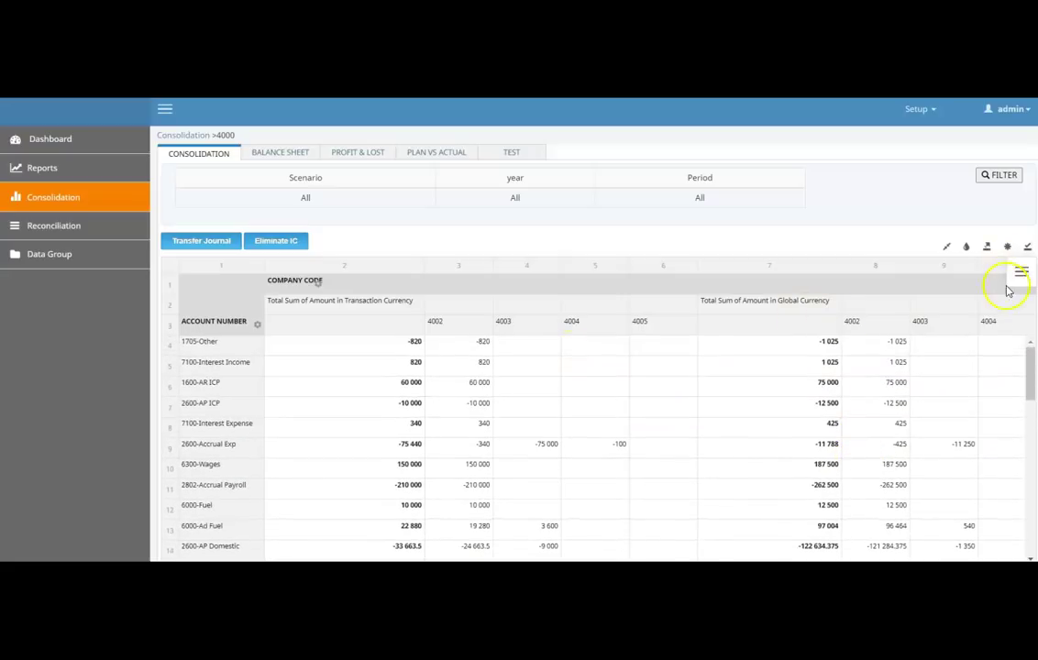
Step: Rearrange the pivot with Company Code above Account Number in rows, Fiscal Year in columns and only global currency amounts, and expand company 4003
click(1022, 272)
drag(732, 474, 394, 486)
drag(498, 394, 502, 431)
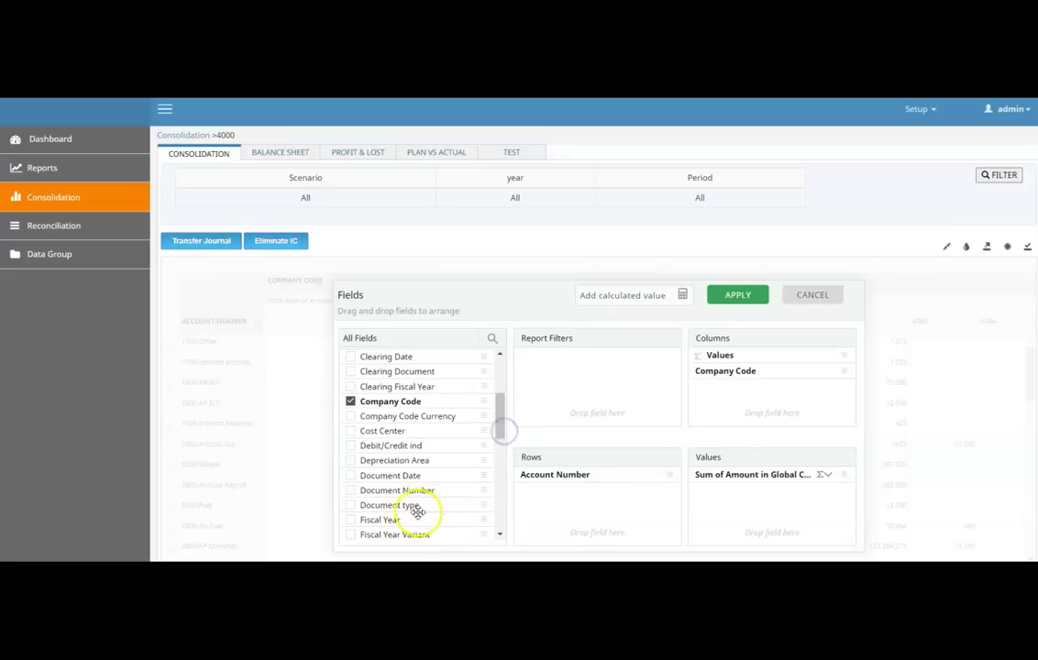
scroll(417, 511, down, 3)
scroll(443, 507, down, 1)
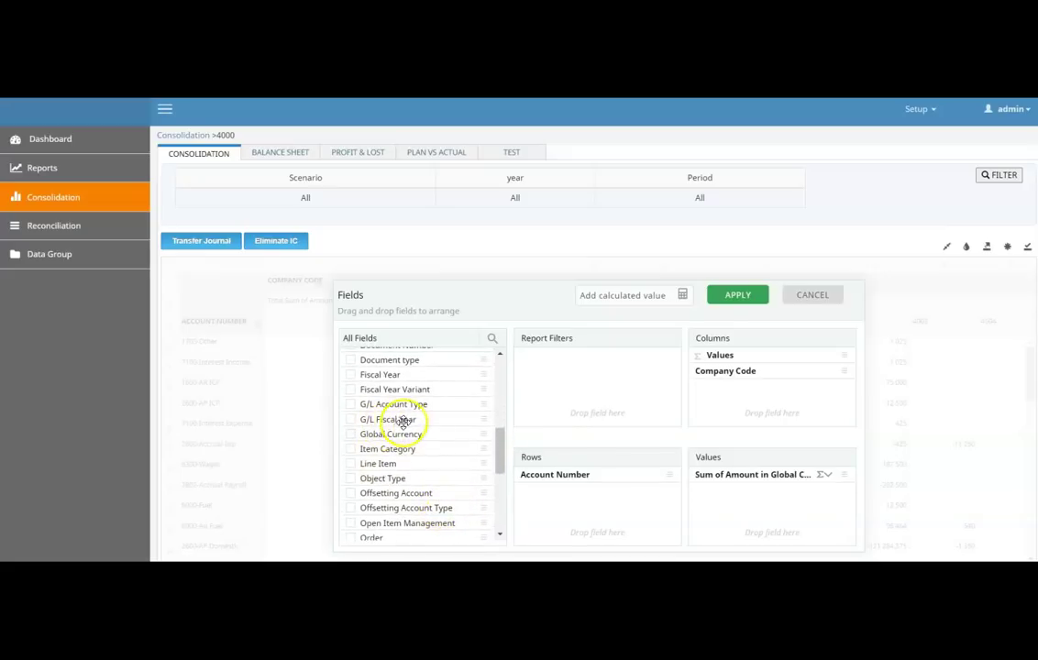
drag(449, 378, 584, 474)
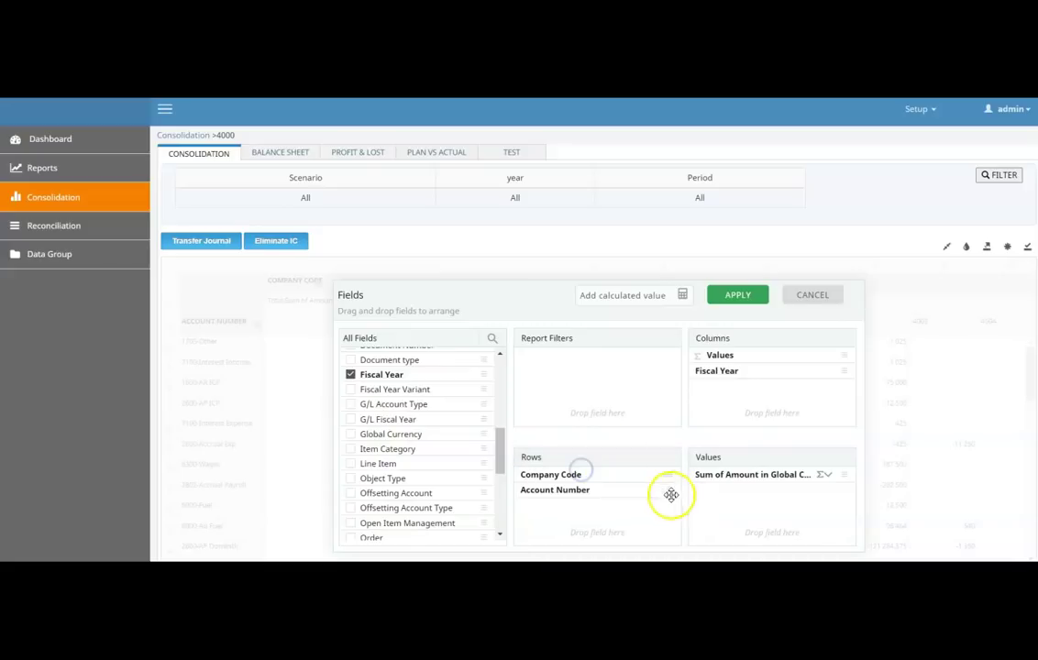
click(735, 297)
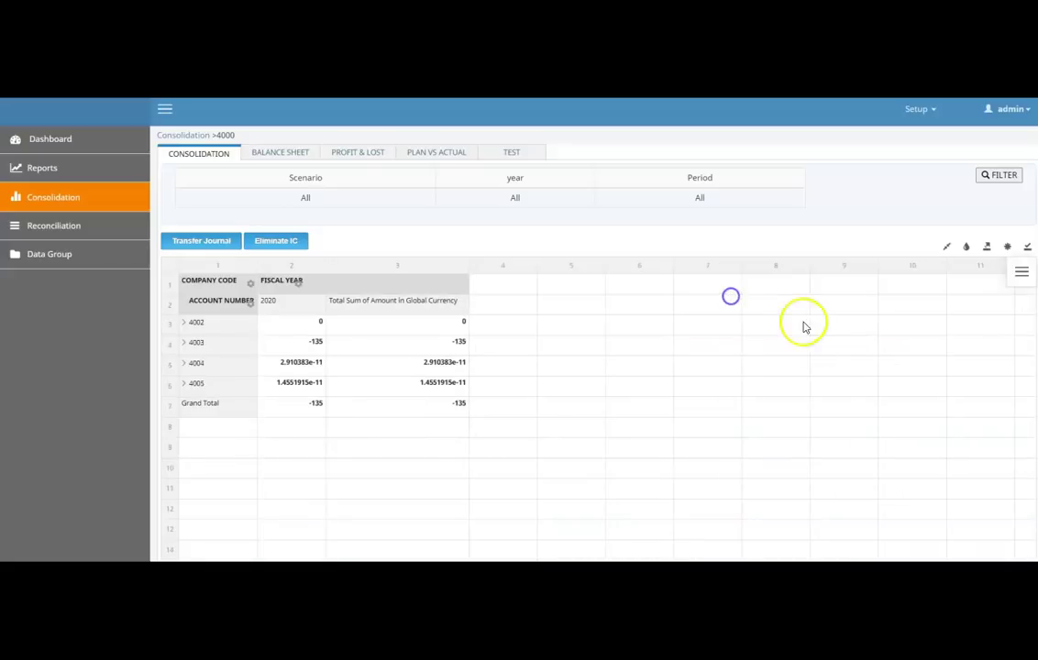
click(182, 343)
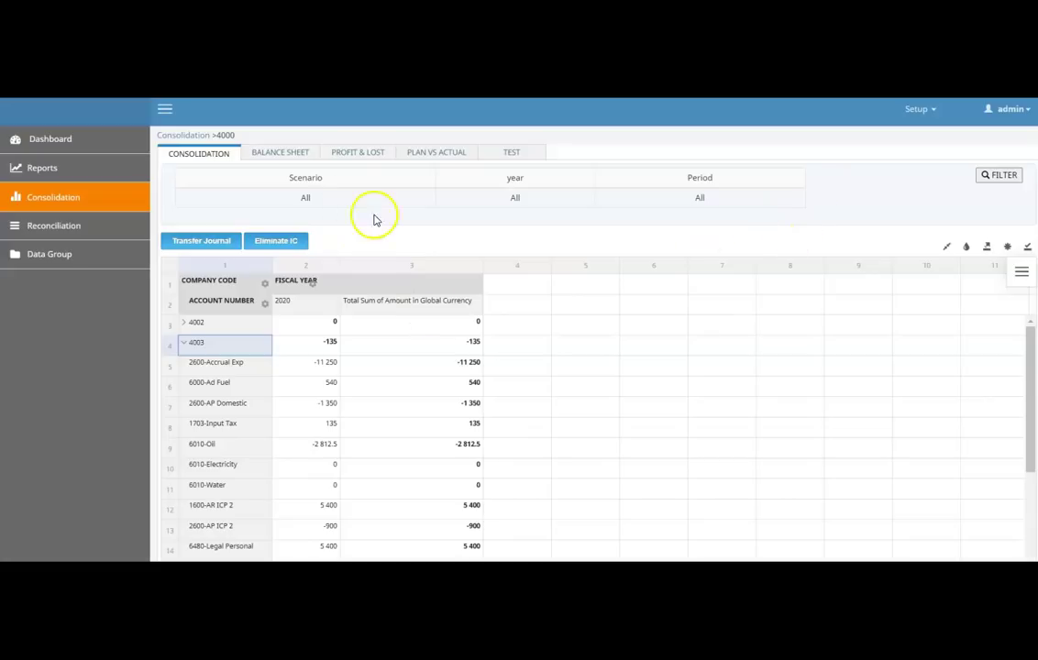
Step: View the Balance Sheet, Profit & Lost and Plan vs Actual reports of group 4000, and return to the consolidation pivot
click(296, 159)
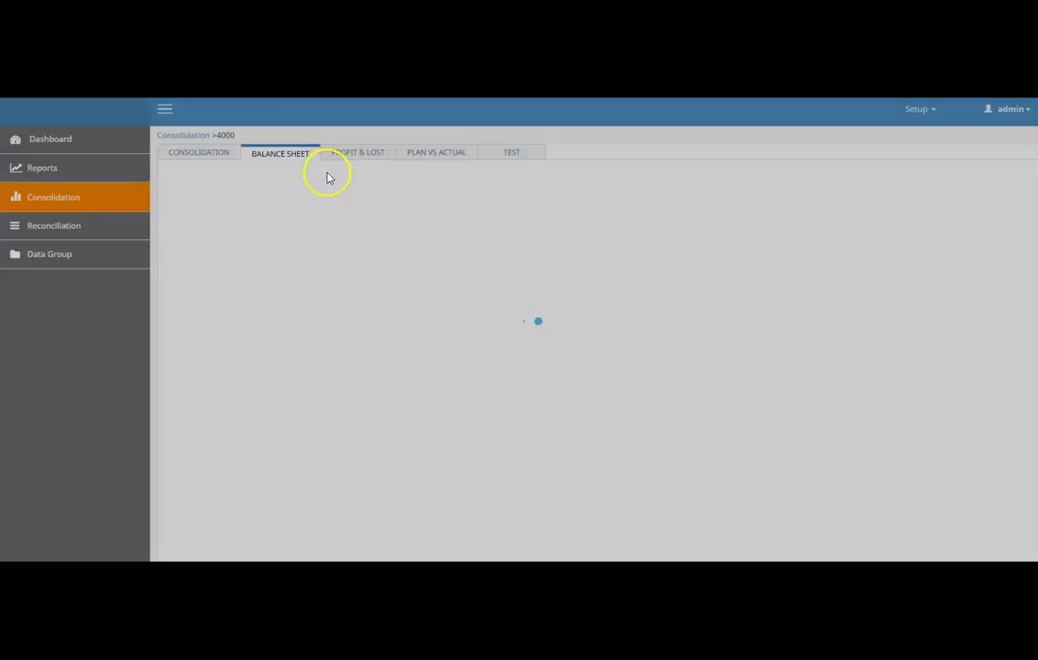
click(373, 158)
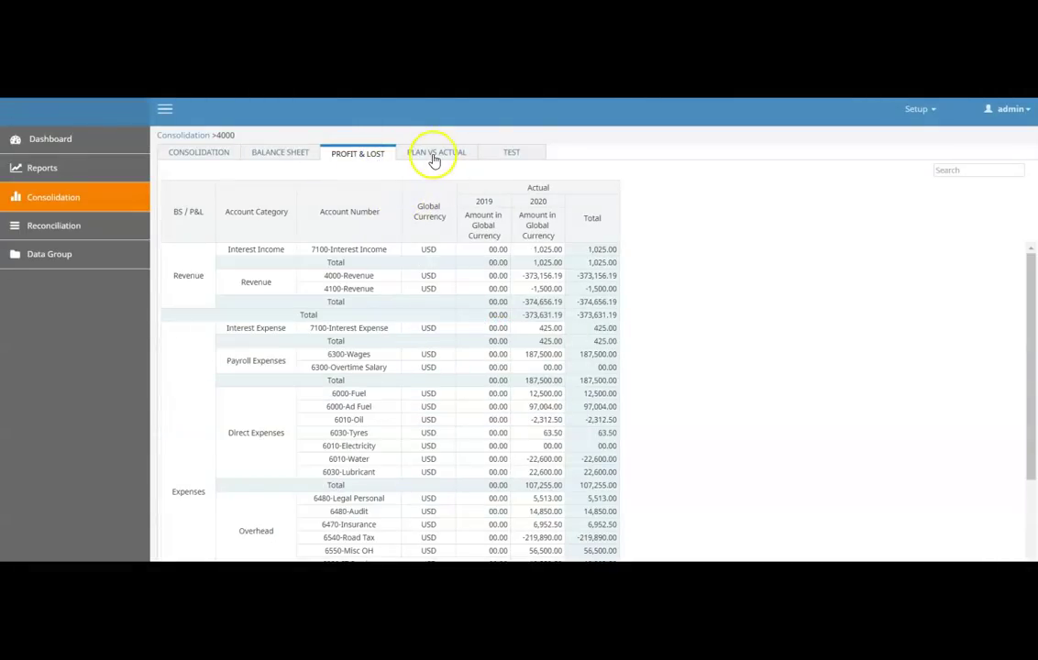
click(435, 158)
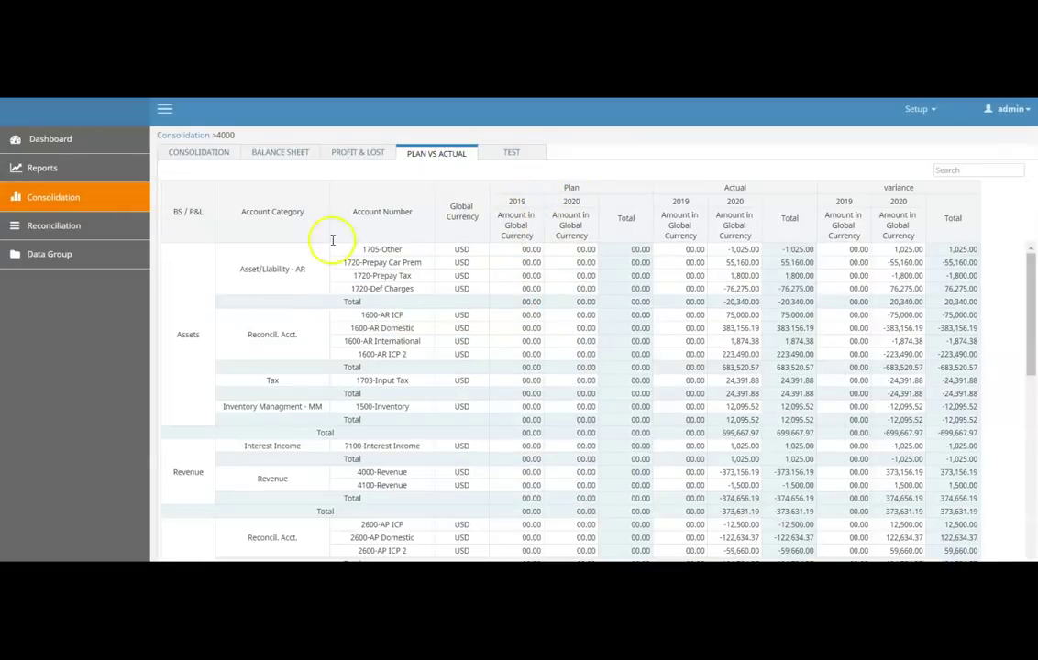
click(203, 156)
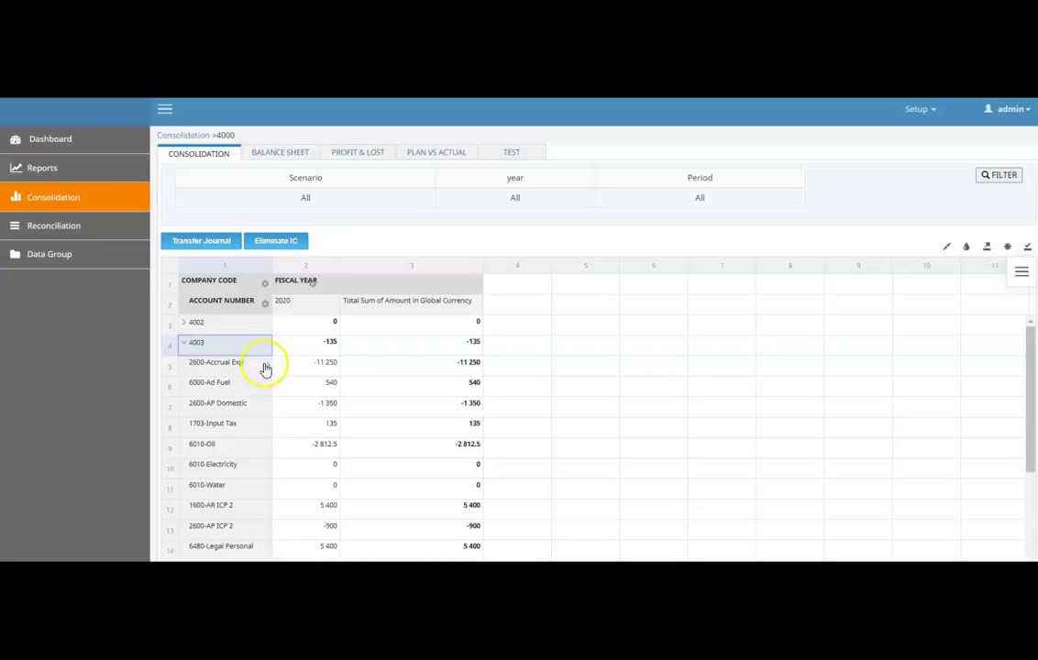
Step: Open a transfer journal, inspect its Trading Partner and Company Code choices, and cancel it without posting
click(211, 246)
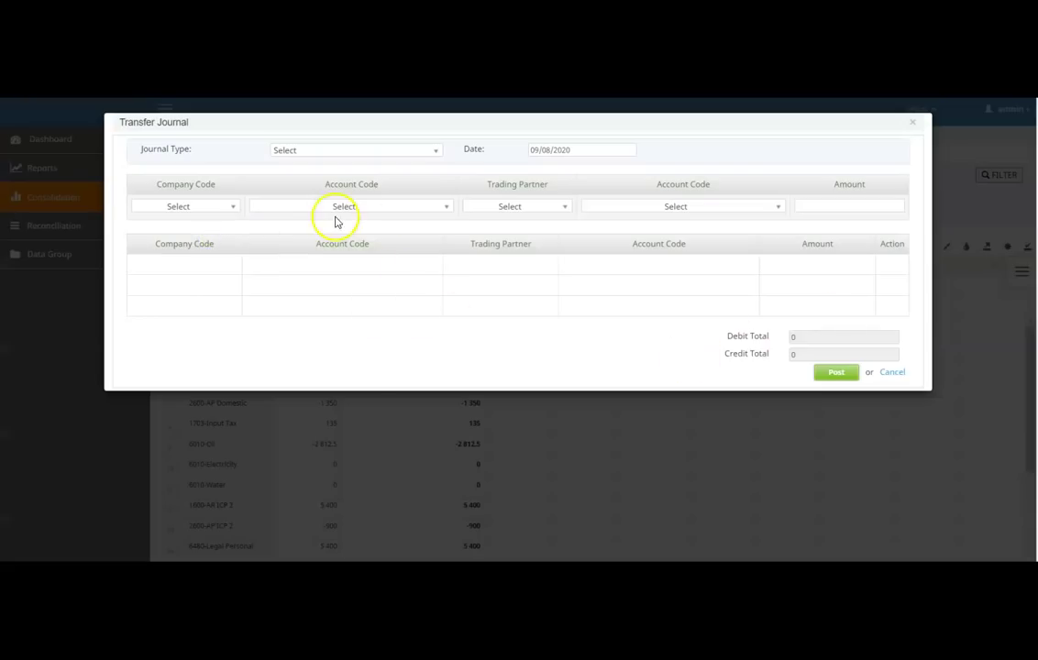
click(499, 209)
click(499, 210)
click(217, 210)
click(217, 207)
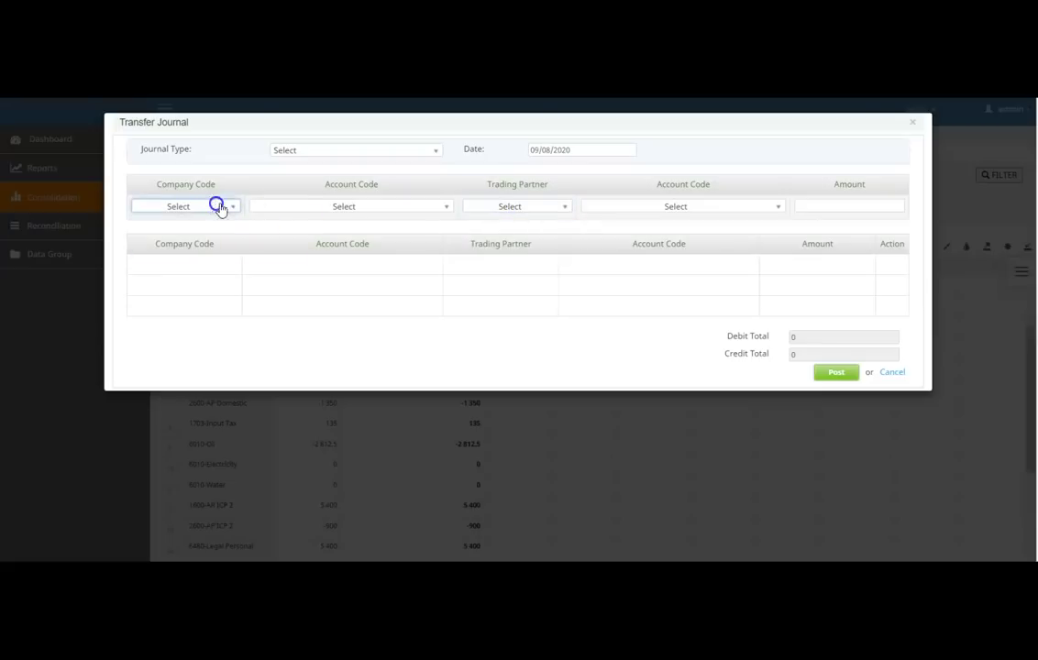
click(891, 373)
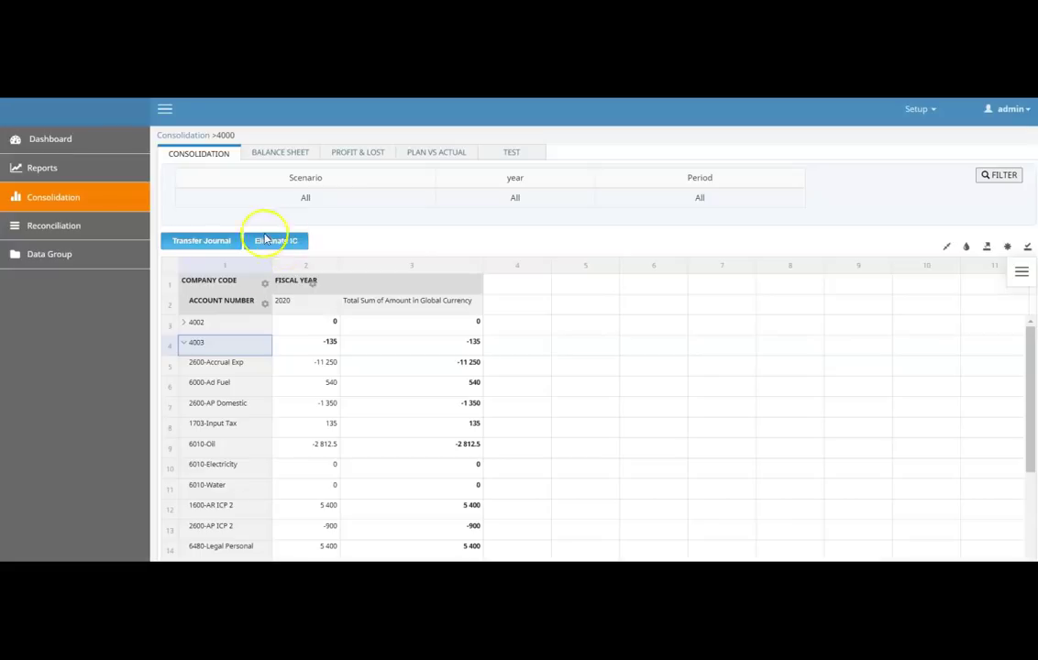
Step: Check the accounts under company code 4002, view the intercompany elimination for journal type JRIC001, and cancel it
click(184, 323)
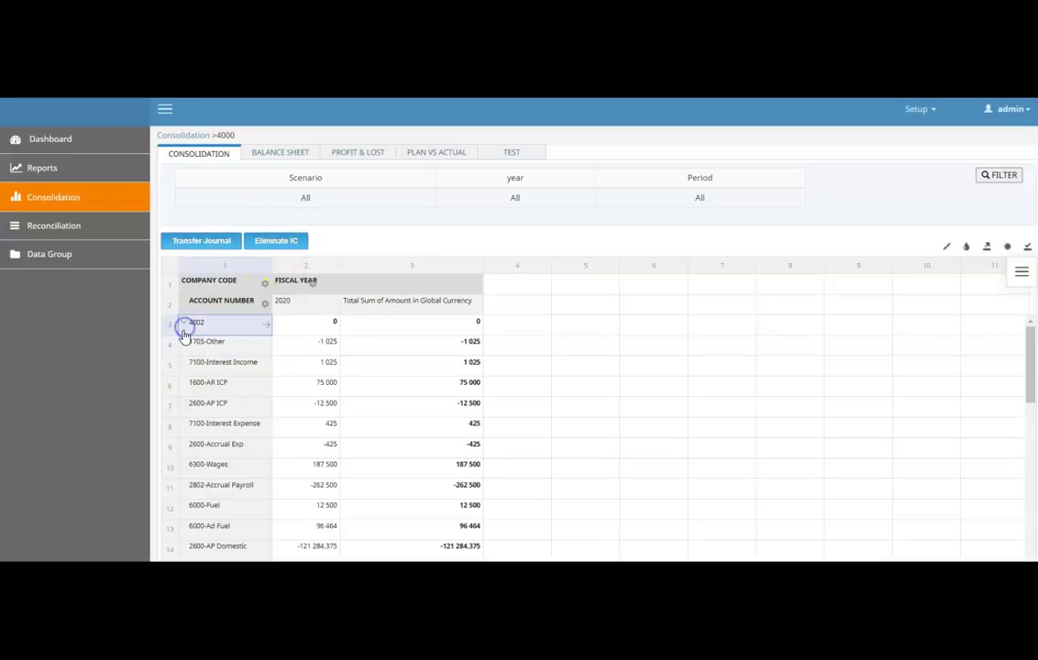
click(184, 324)
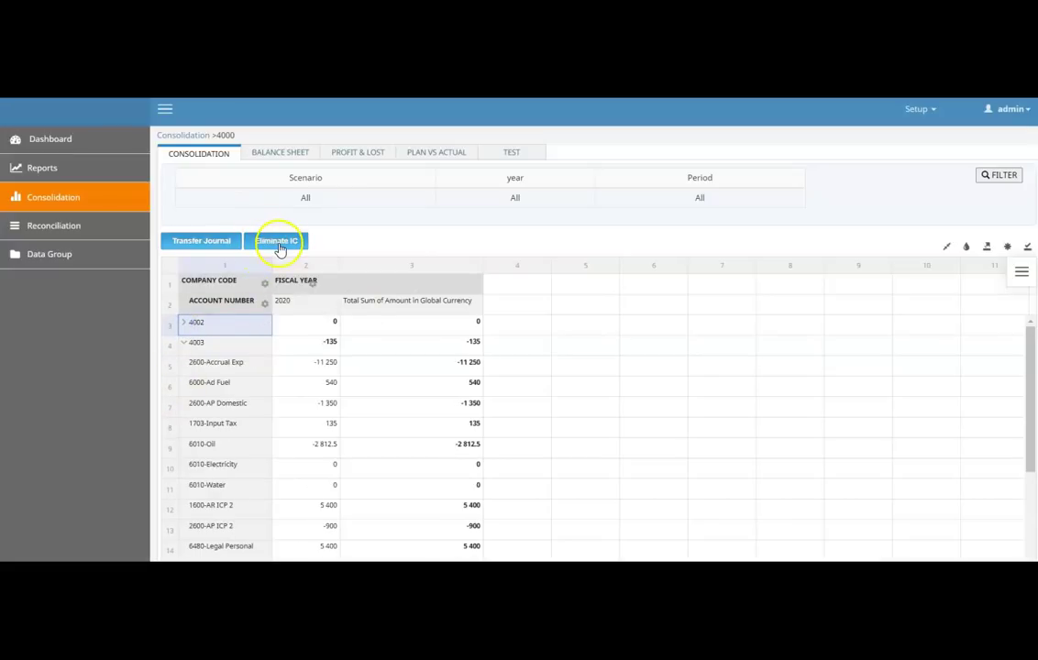
click(280, 245)
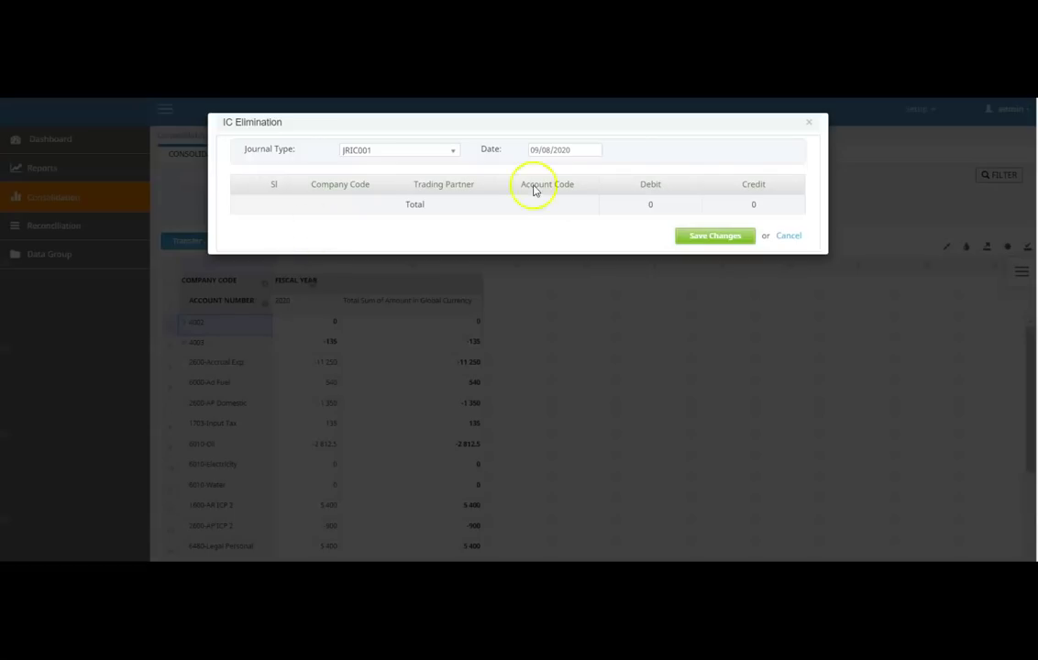
click(787, 236)
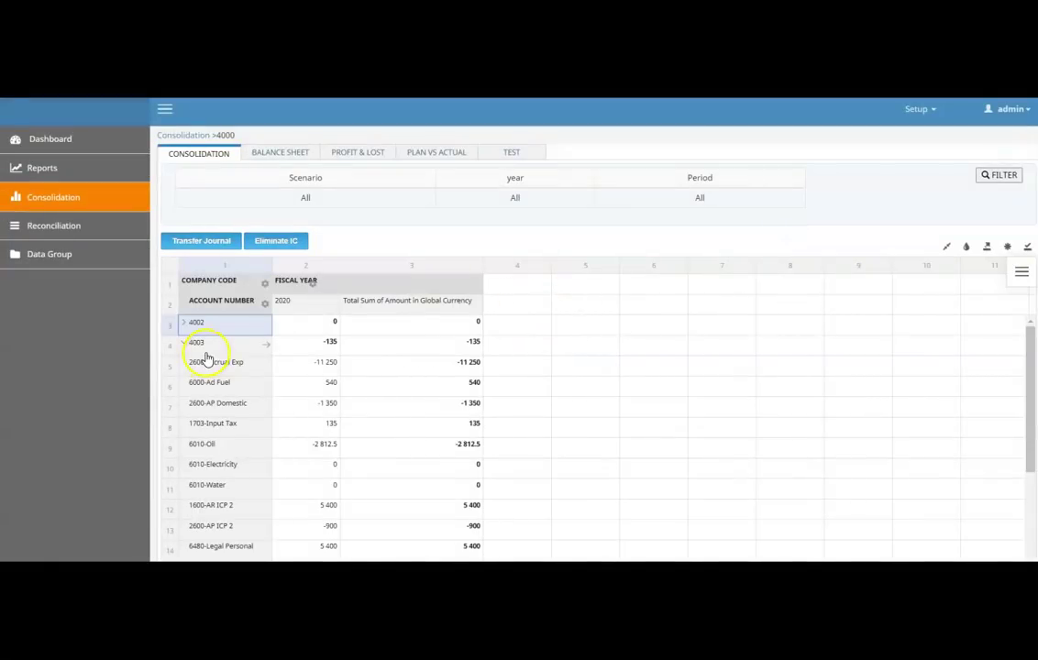